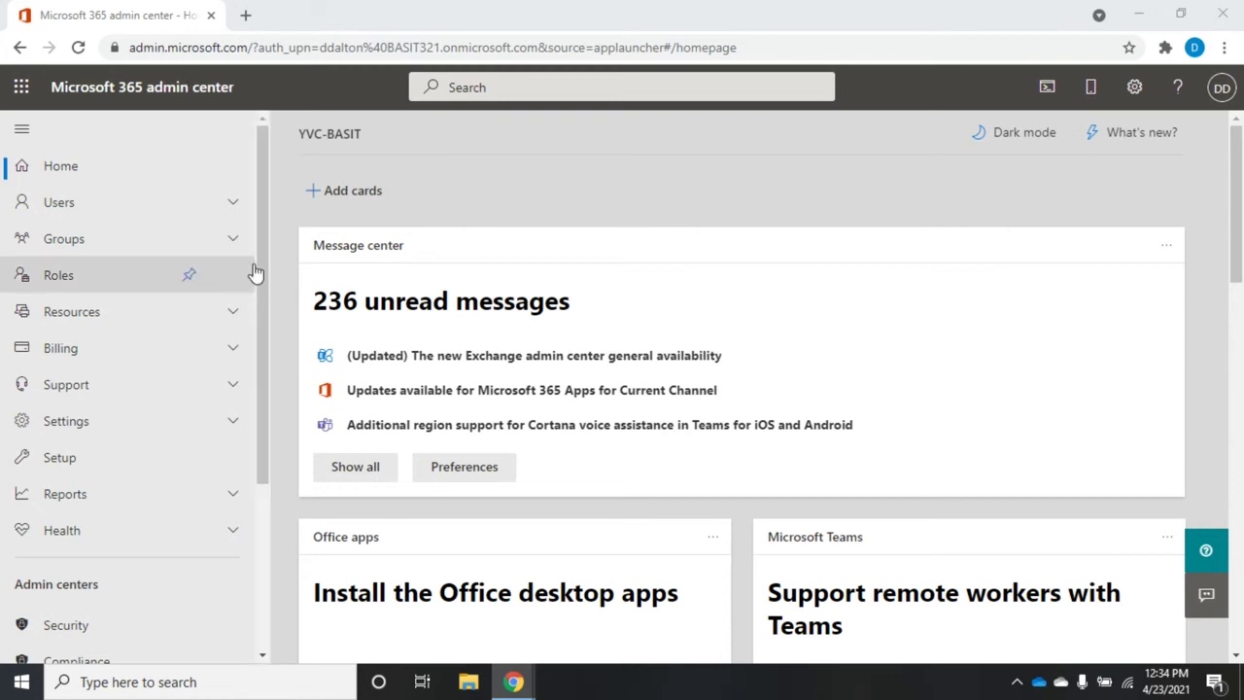
# Step: Open the Security admin center and go to its Threat management dashboard
pyautogui.moveTo(261, 272); pyautogui.dragTo(273, 493)
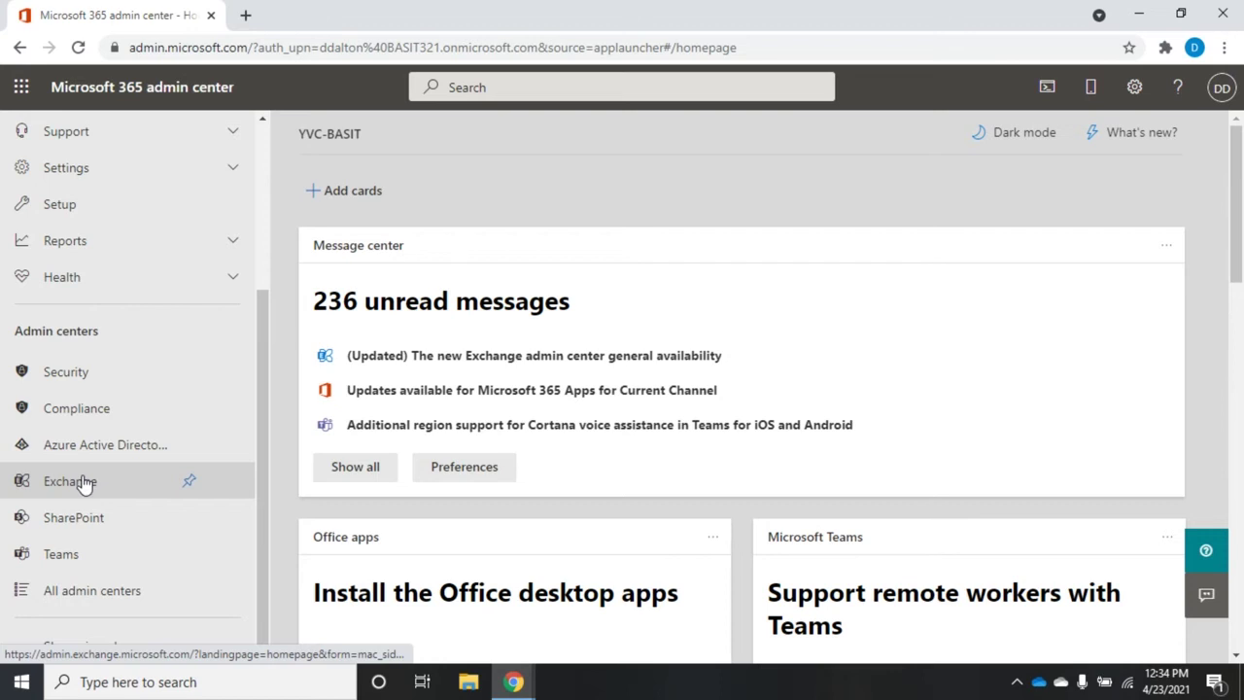
pyautogui.click(66, 372)
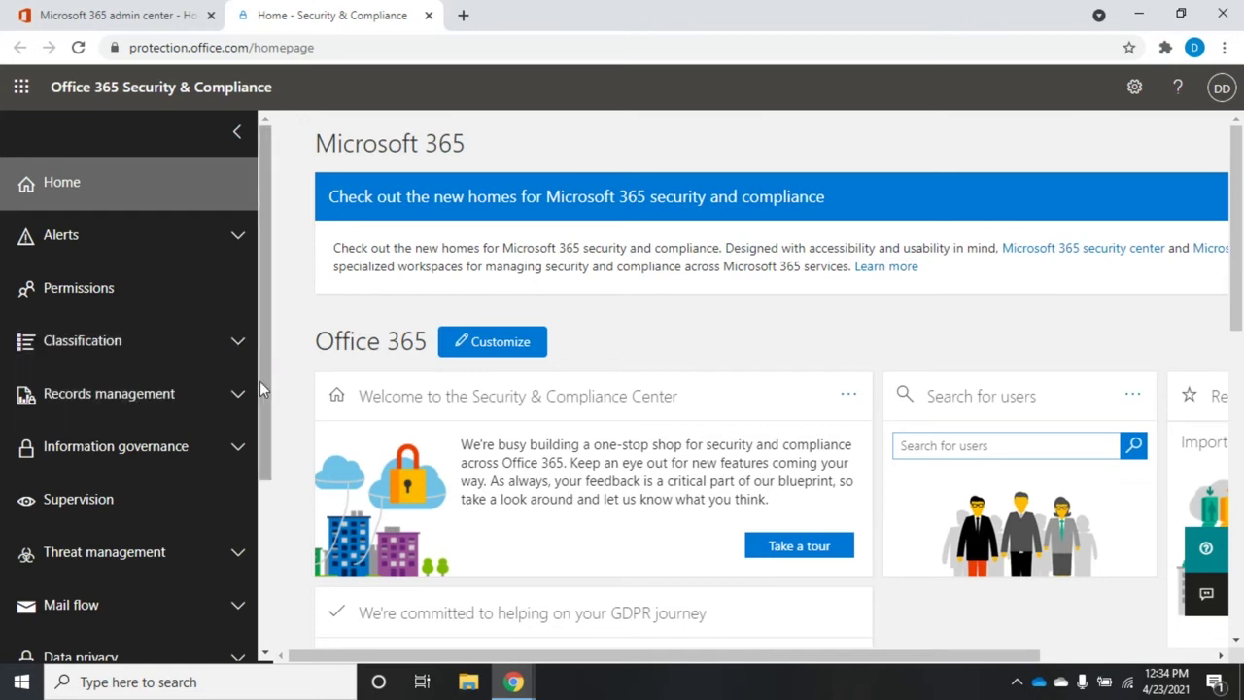
pyautogui.moveTo(261, 388); pyautogui.dragTo(272, 583)
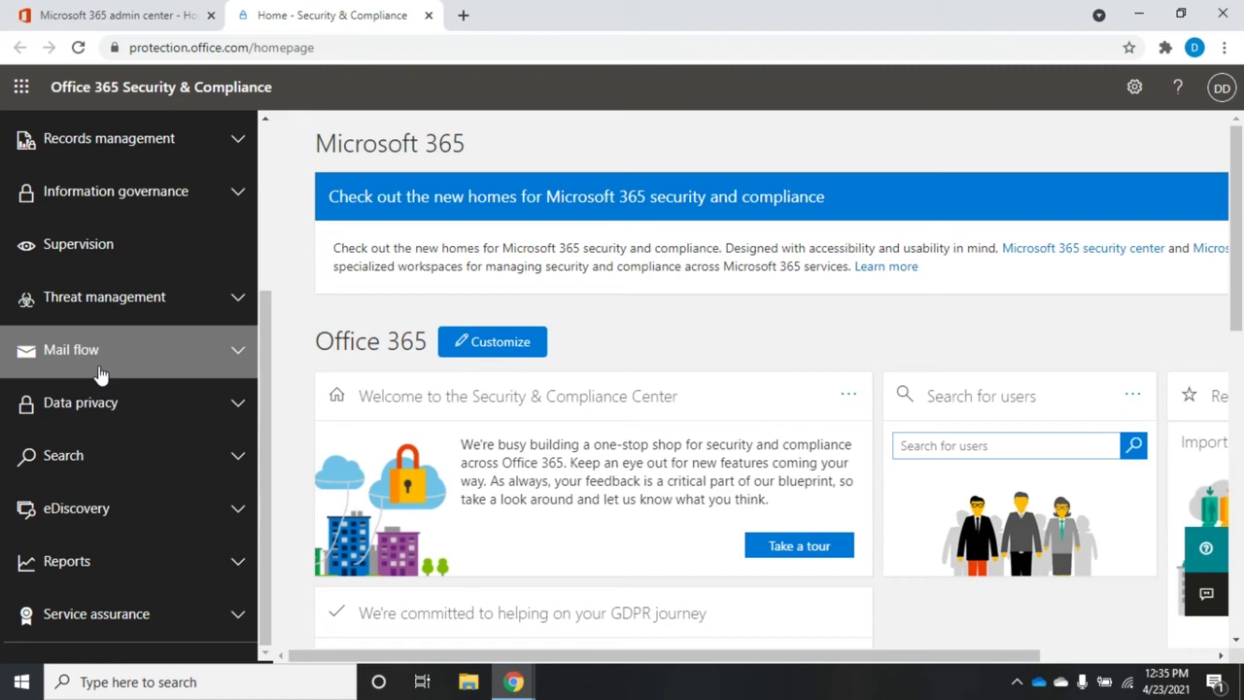
pyautogui.click(241, 305)
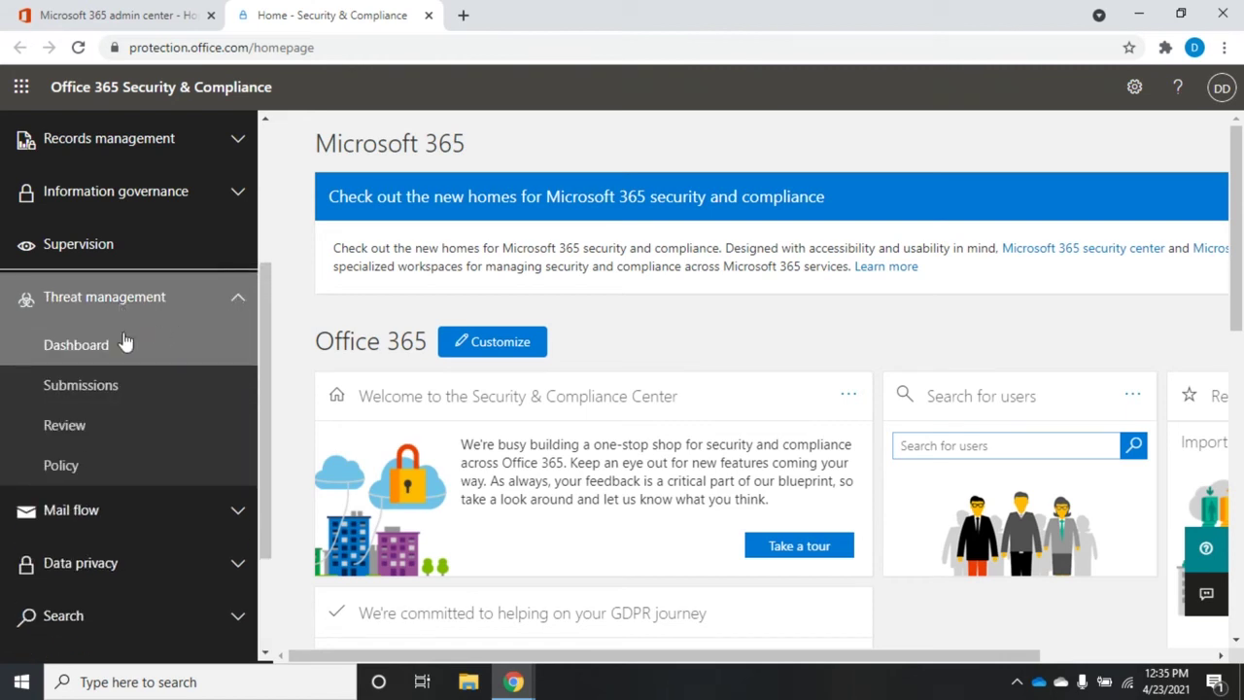
pyautogui.click(97, 350)
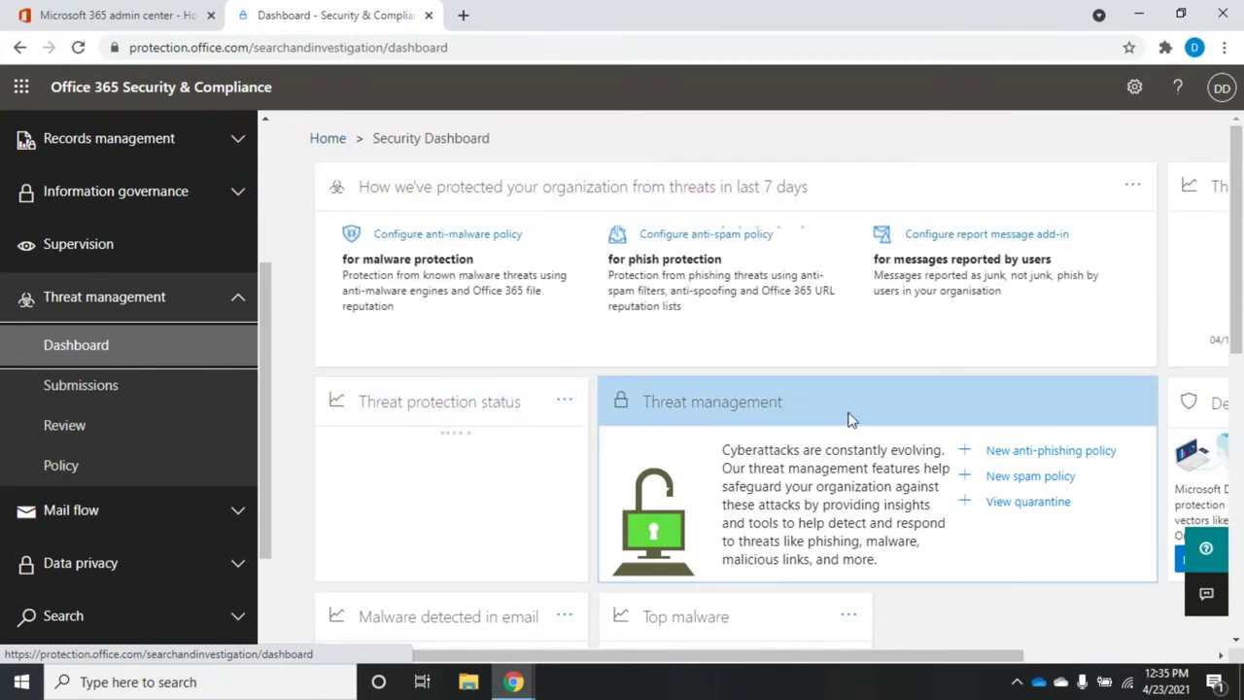
# Step: Look through the threat protection cards and insights on the Security Dashboard
pyautogui.moveTo(1238, 253); pyautogui.dragTo(1240, 398)
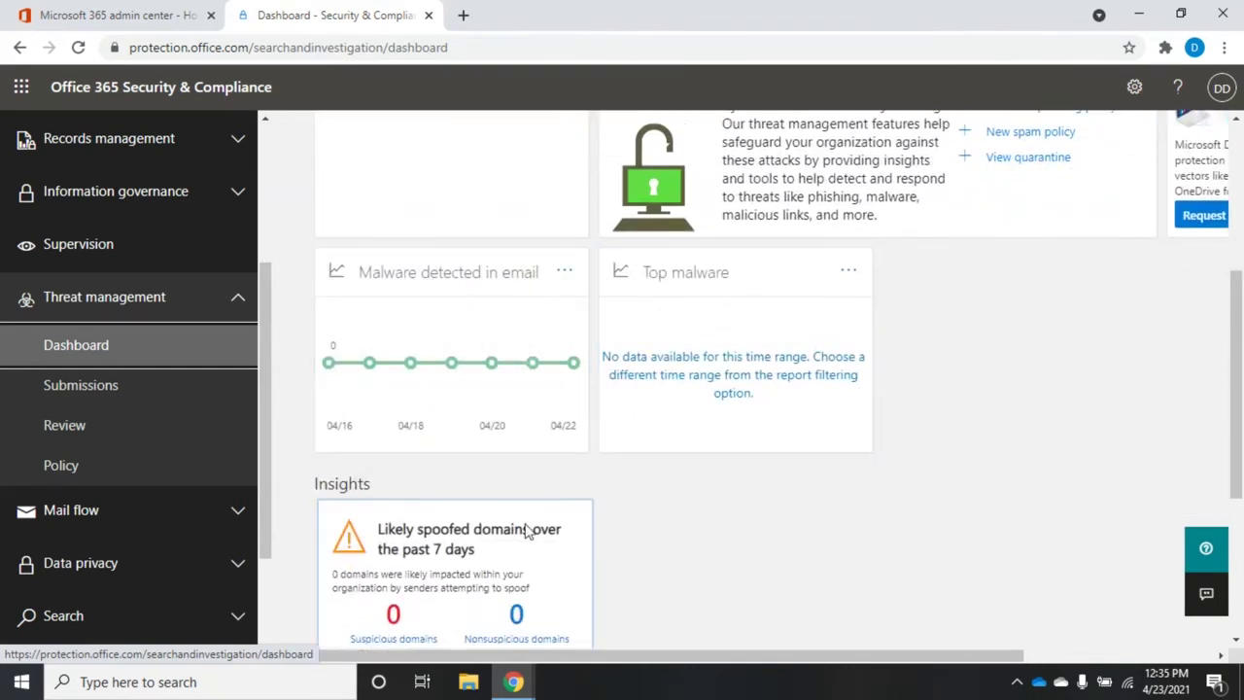
pyautogui.moveTo(1239, 408); pyautogui.dragTo(1241, 241)
pyautogui.moveTo(910, 657); pyautogui.dragTo(782, 661)
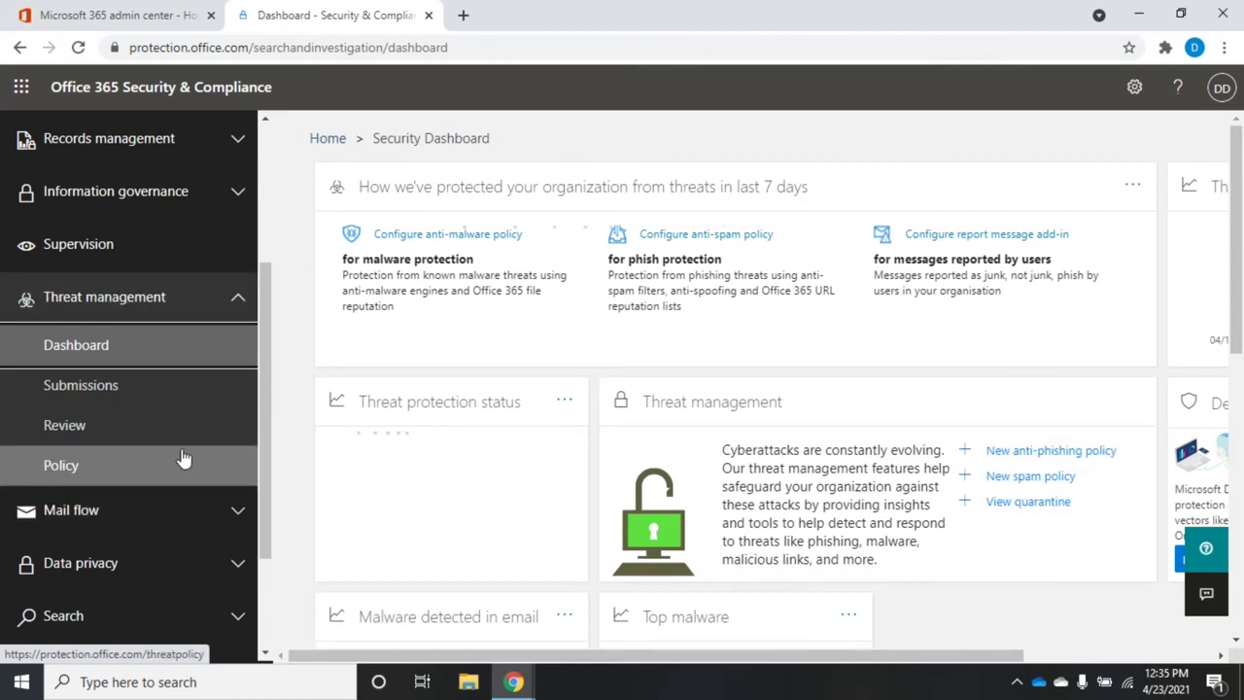
# Step: Open the Anti-spam settings from the Threat management policies
pyautogui.click(88, 465)
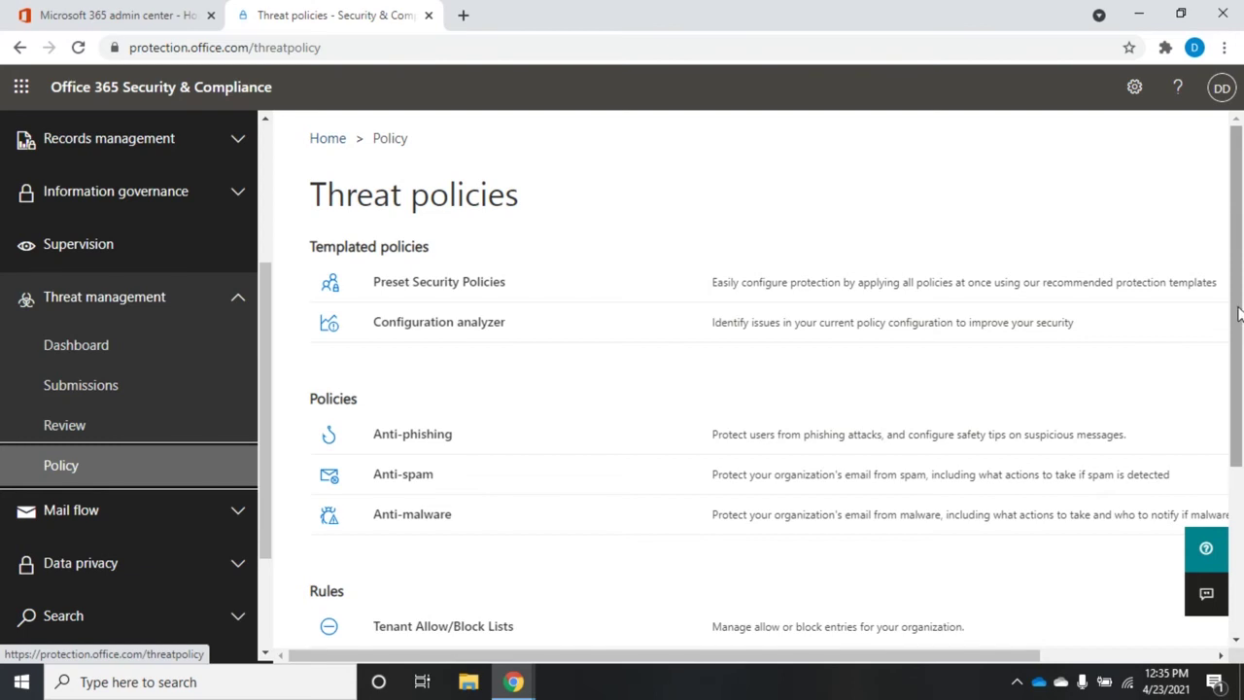
pyautogui.moveTo(1238, 313); pyautogui.dragTo(1238, 466)
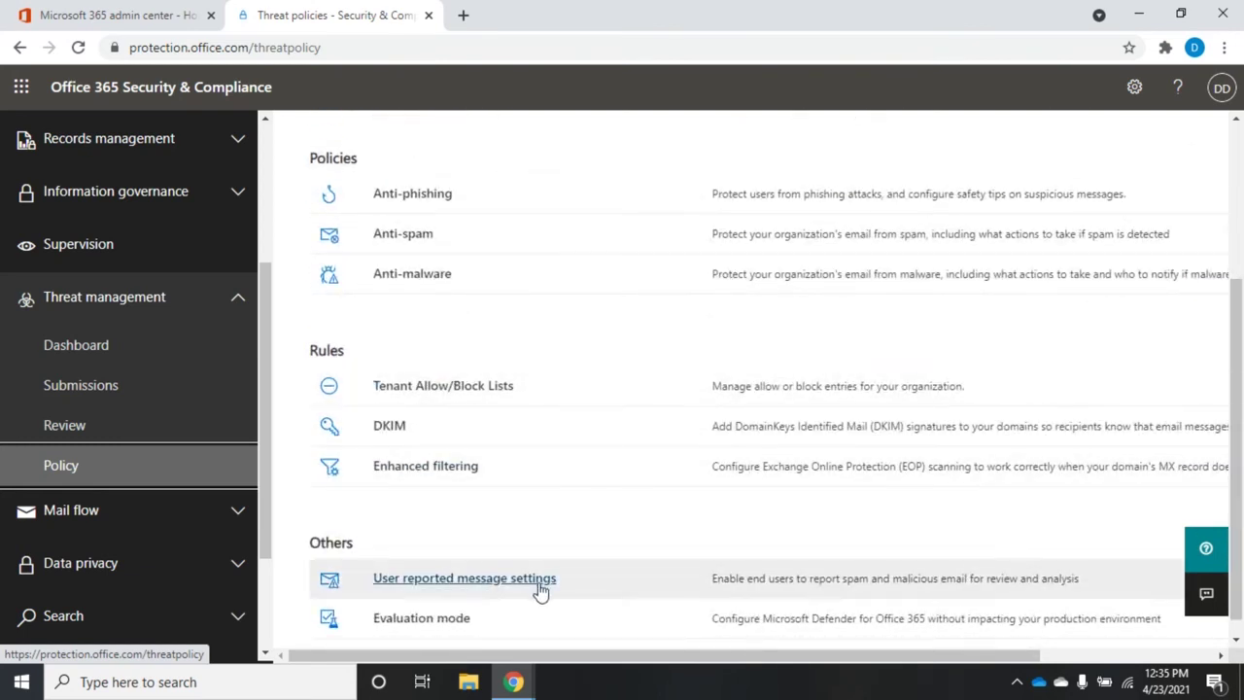
pyautogui.moveTo(1240, 443); pyautogui.dragTo(1239, 341)
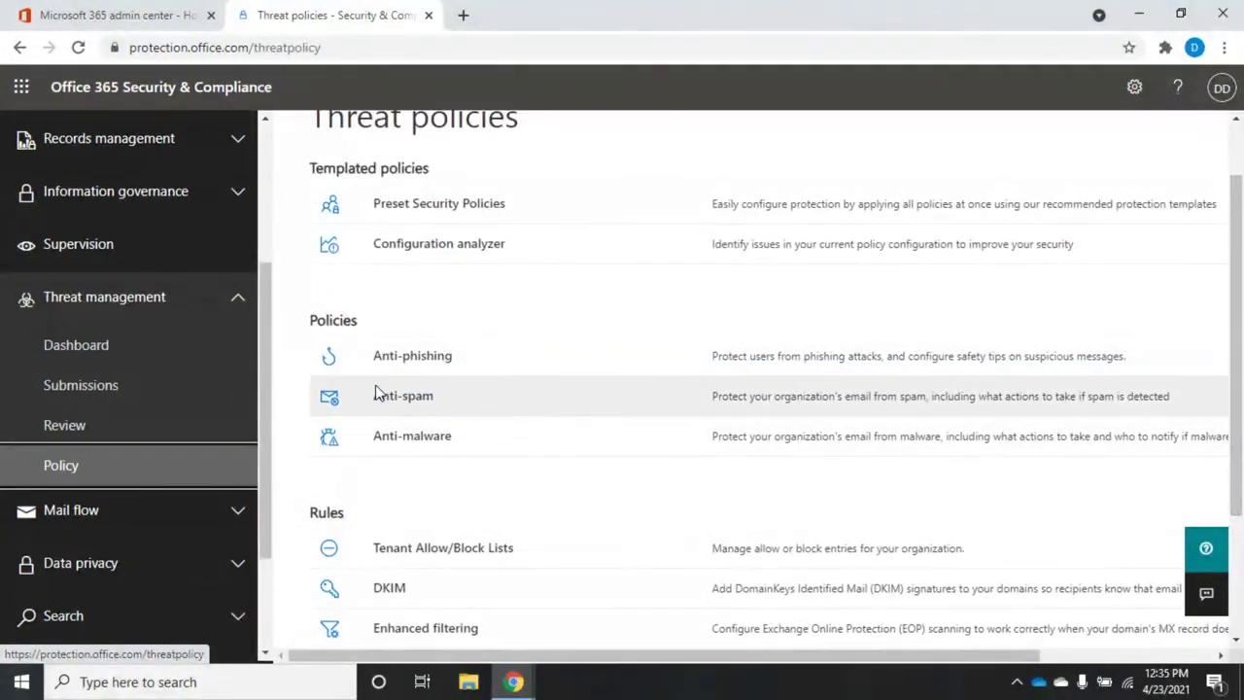
pyautogui.click(419, 399)
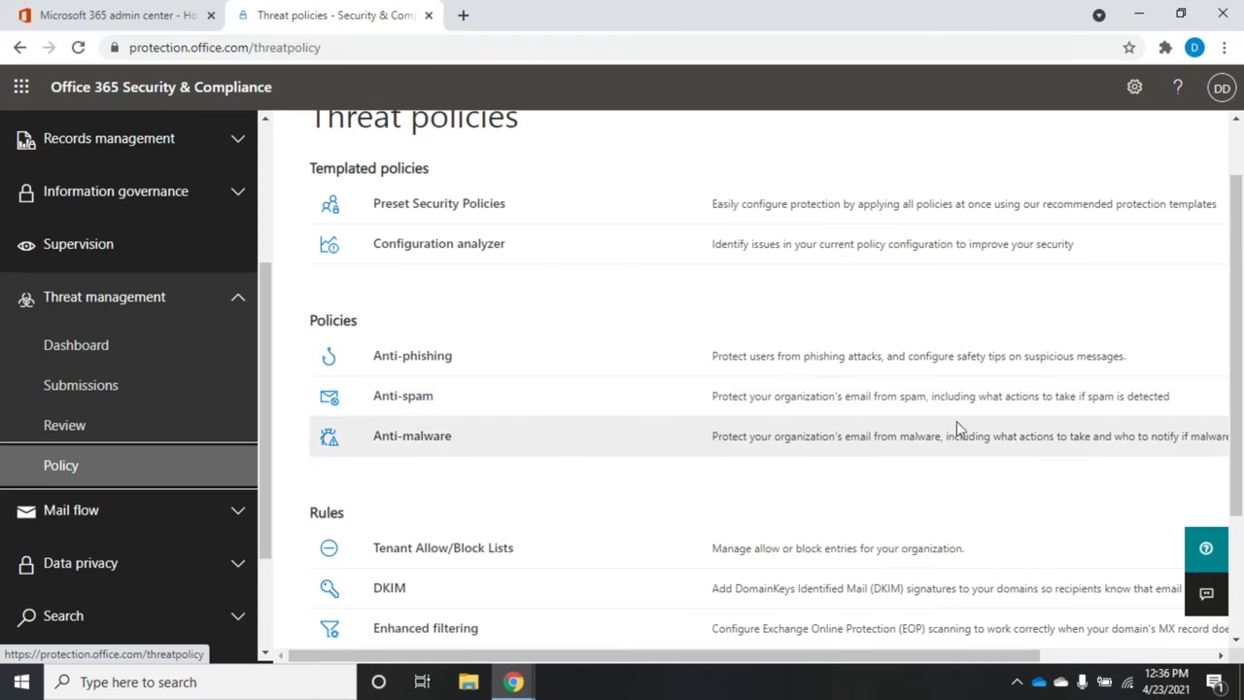
pyautogui.click(381, 406)
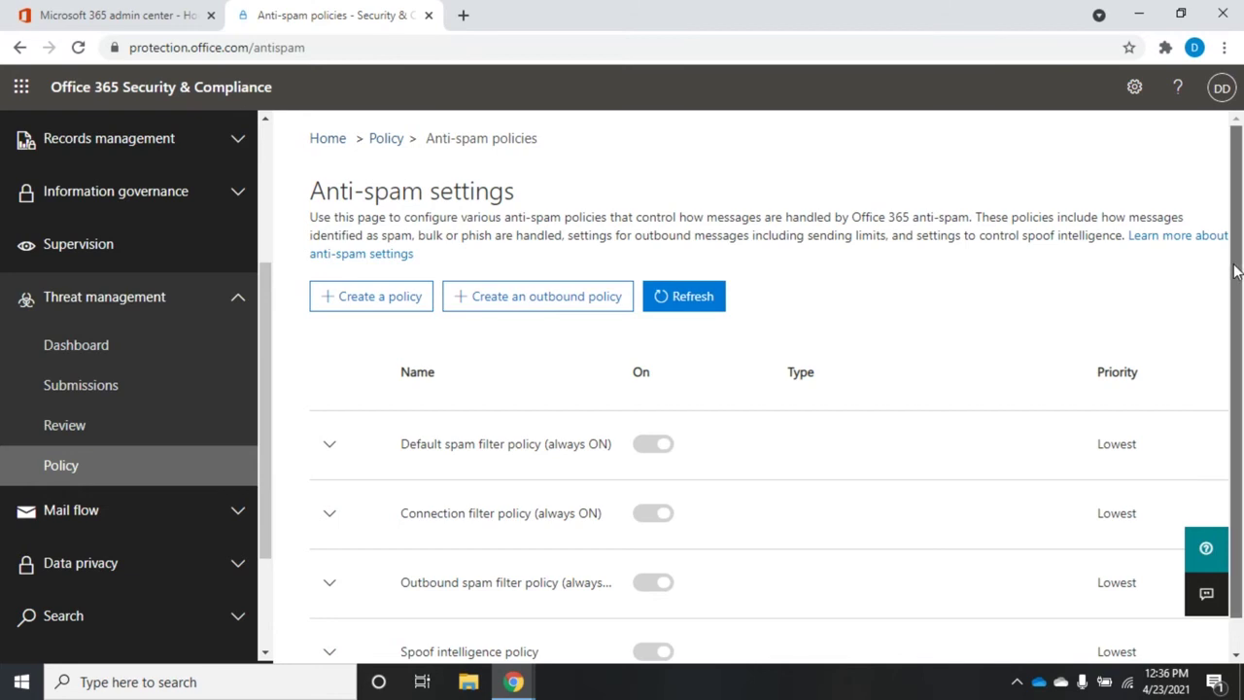
# Step: Expand the Default spam filter policy and open it for editing
pyautogui.scroll(-1, 1234, 272)
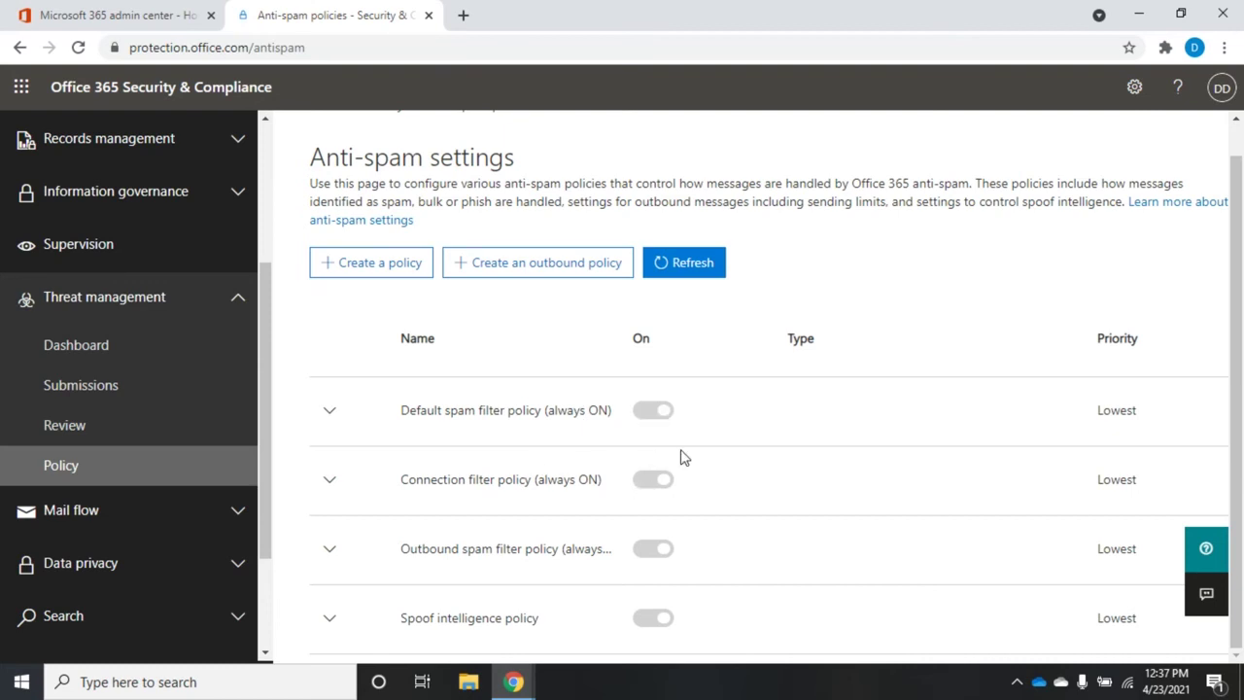
pyautogui.click(330, 413)
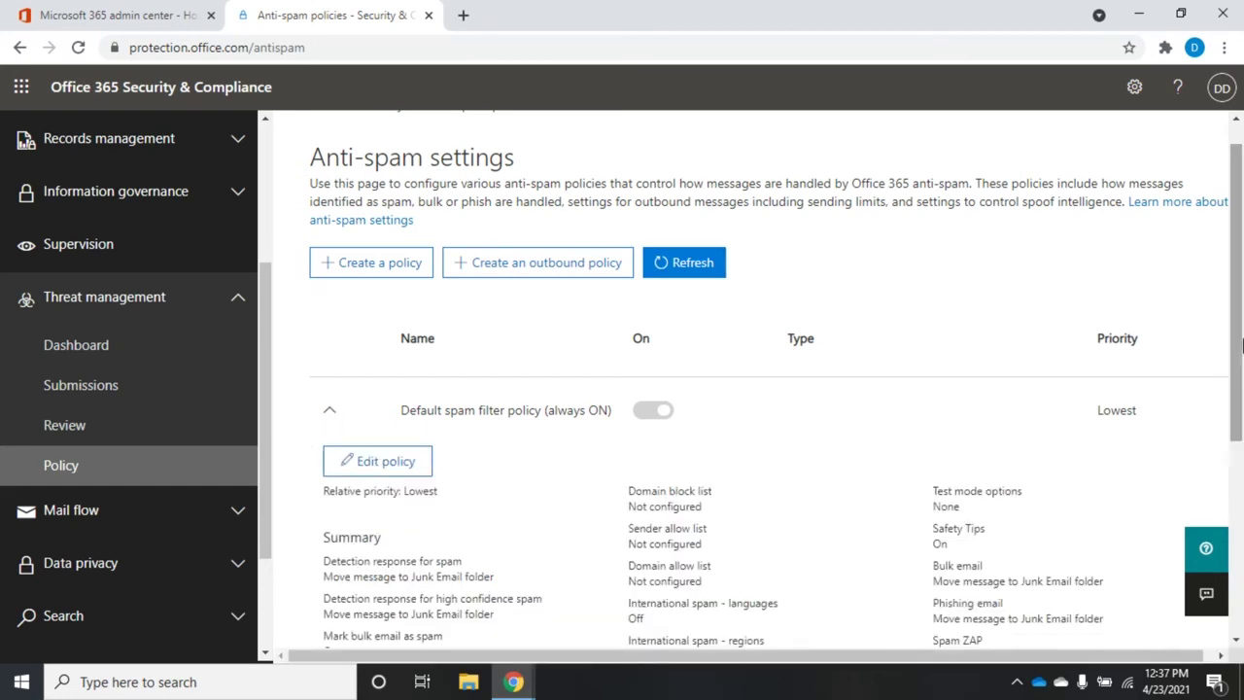
pyautogui.scroll(-2, 1241, 347)
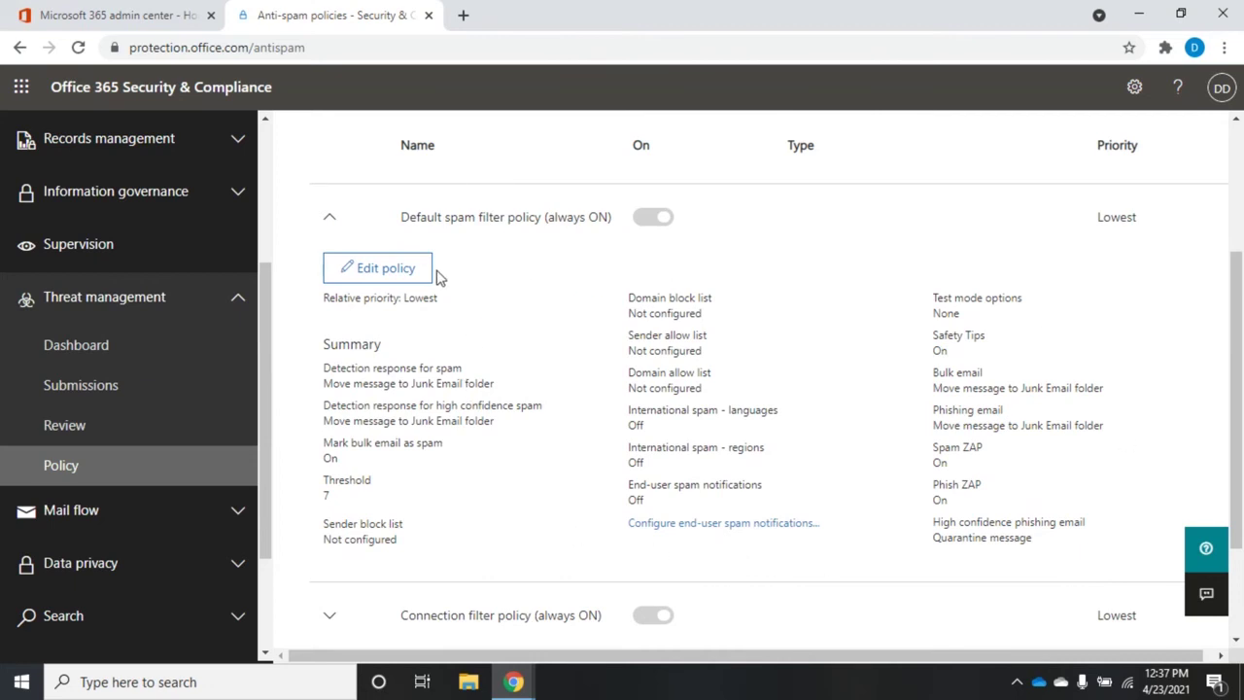
pyautogui.click(380, 276)
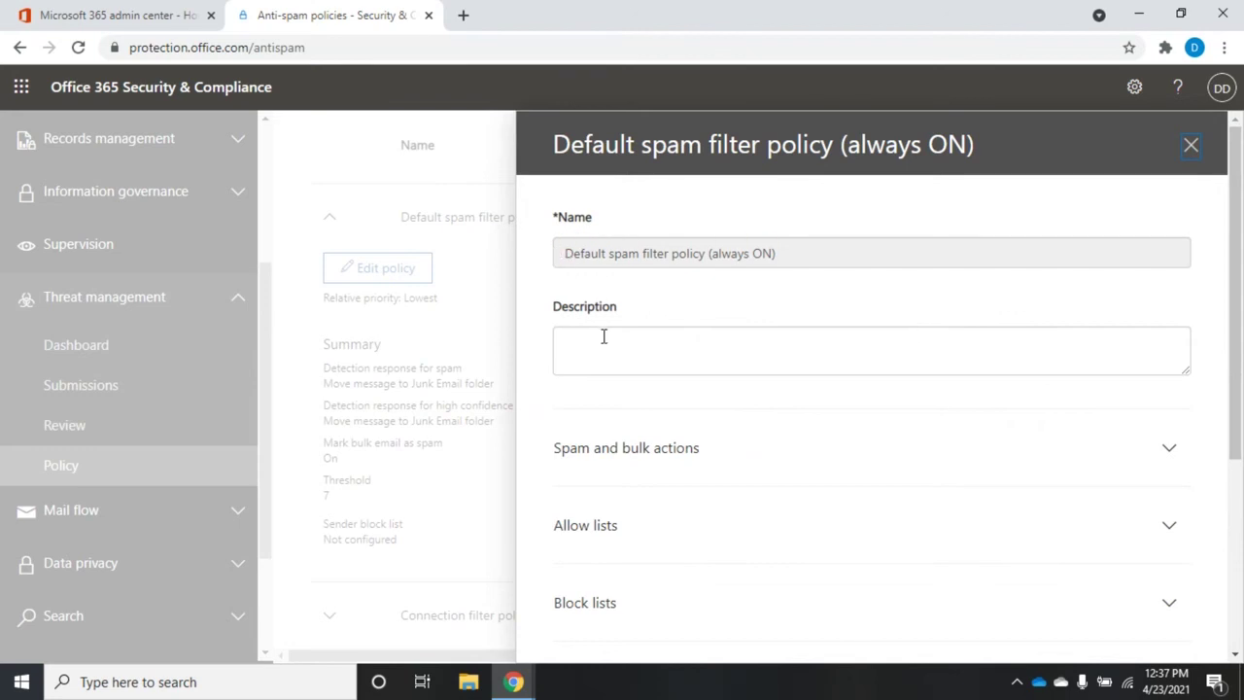
pyautogui.moveTo(1238, 278); pyautogui.dragTo(1241, 415)
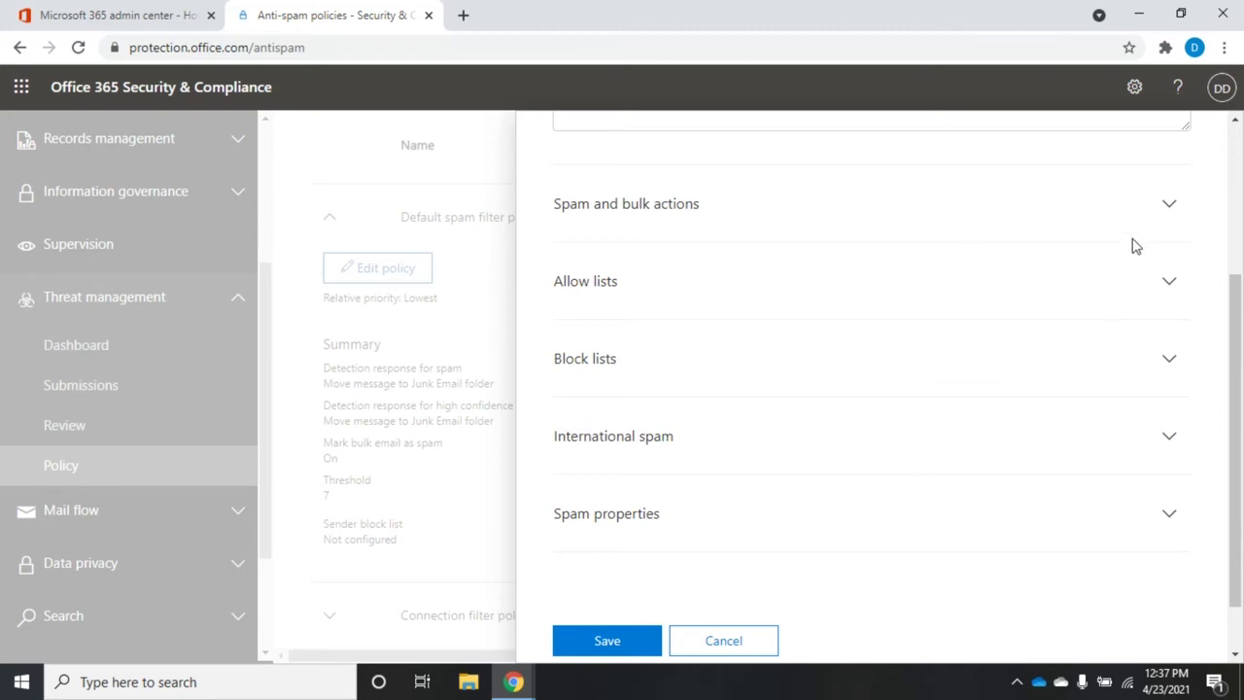
# Step: Expand Spam and bulk actions and review the available actions for Spam and High confidence spam messages
pyautogui.click(1171, 209)
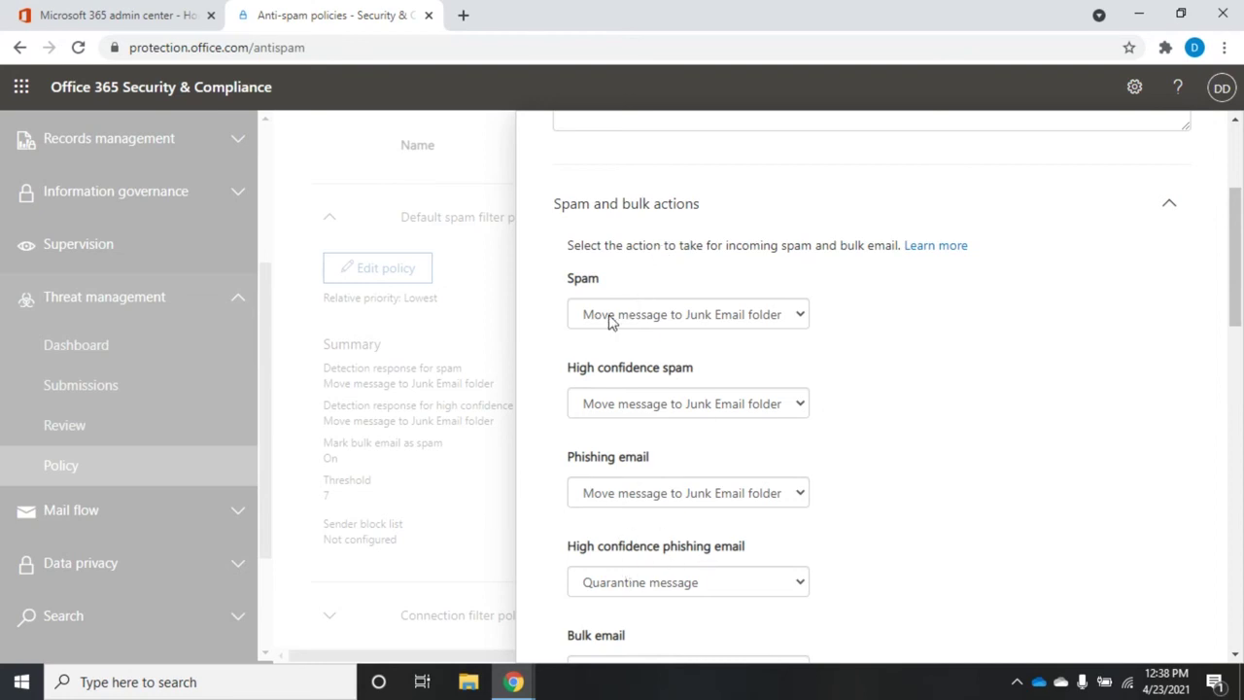
pyautogui.click(806, 313)
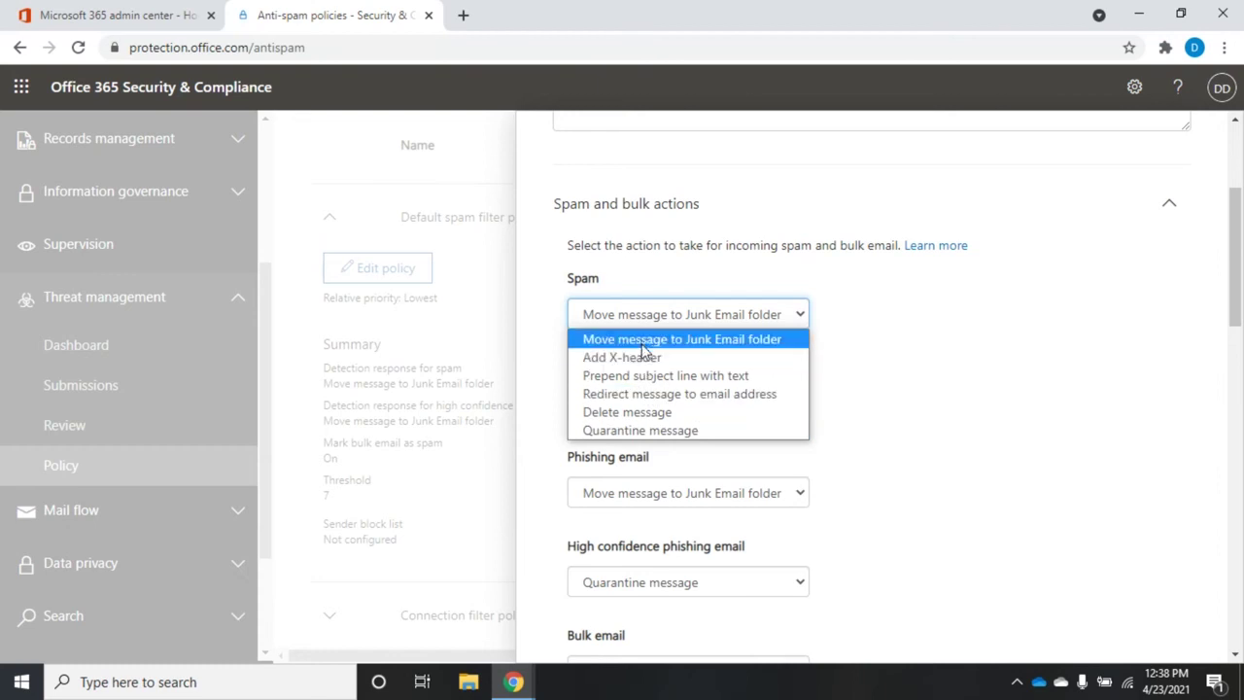
pyautogui.click(939, 336)
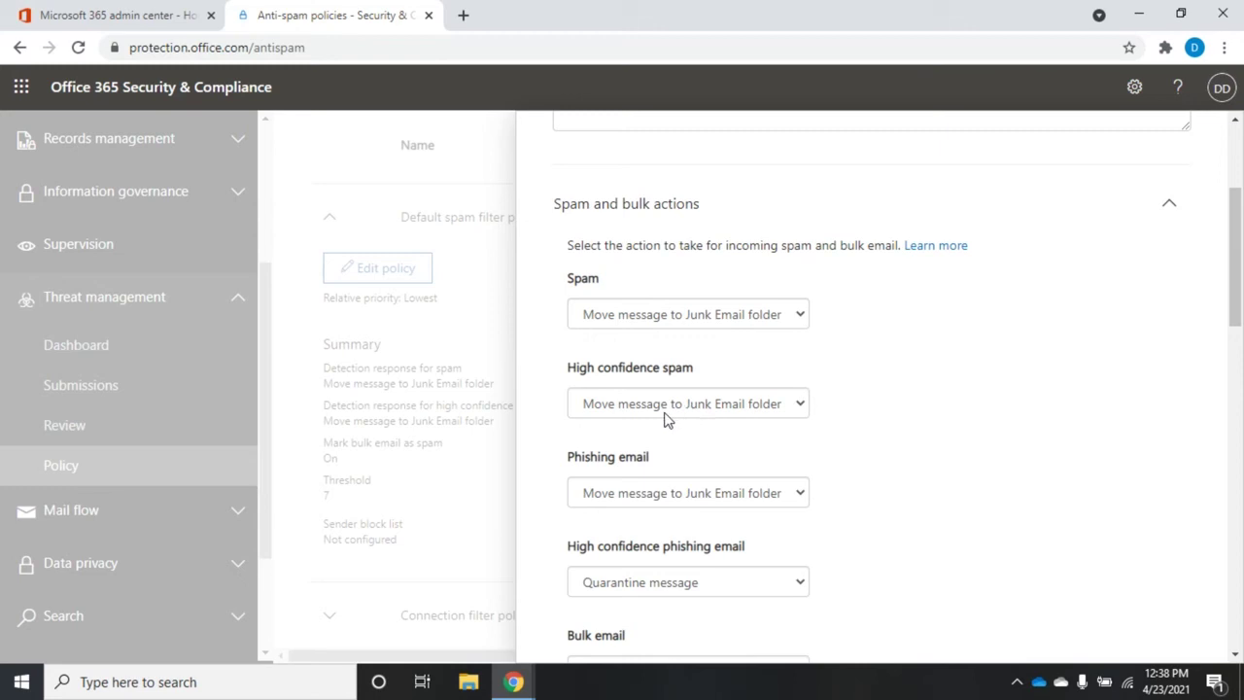
pyautogui.click(803, 406)
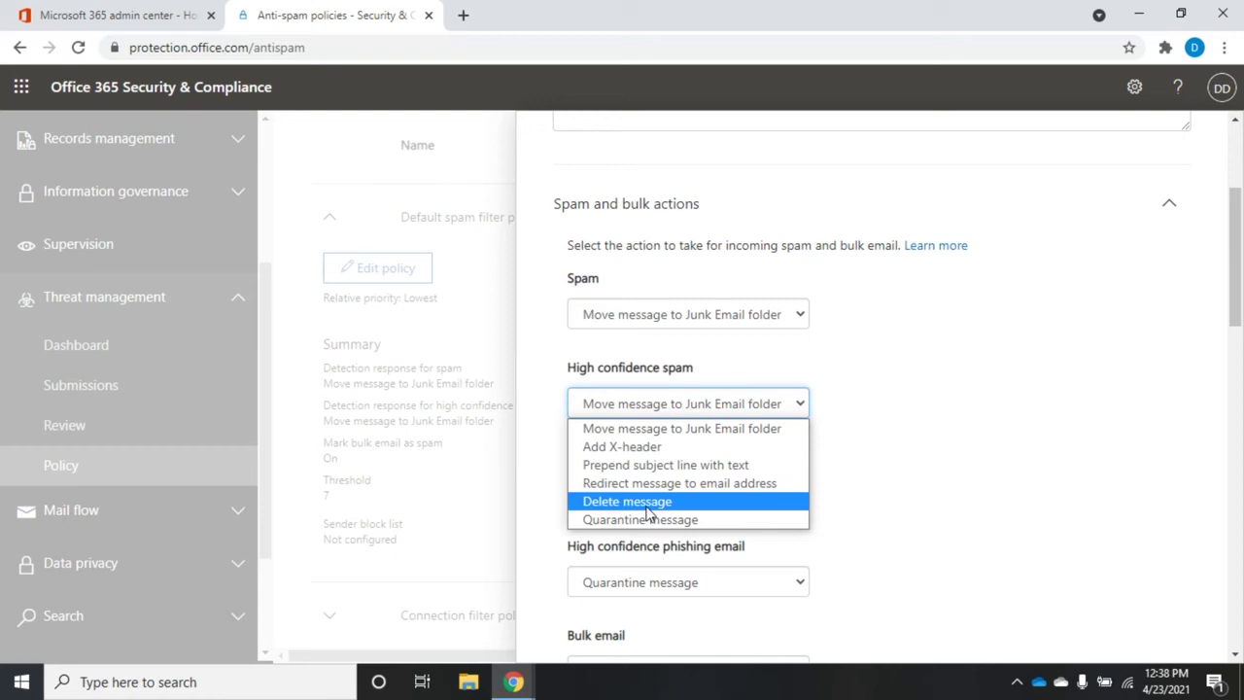
pyautogui.click(991, 420)
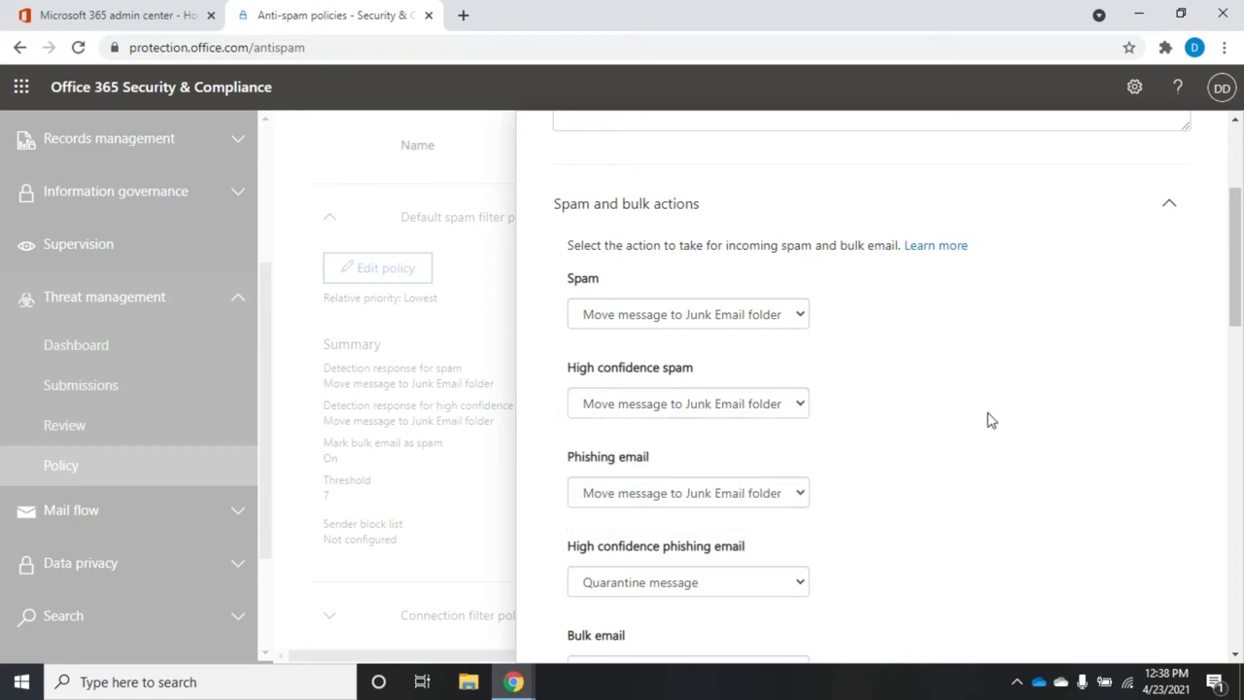
pyautogui.click(696, 408)
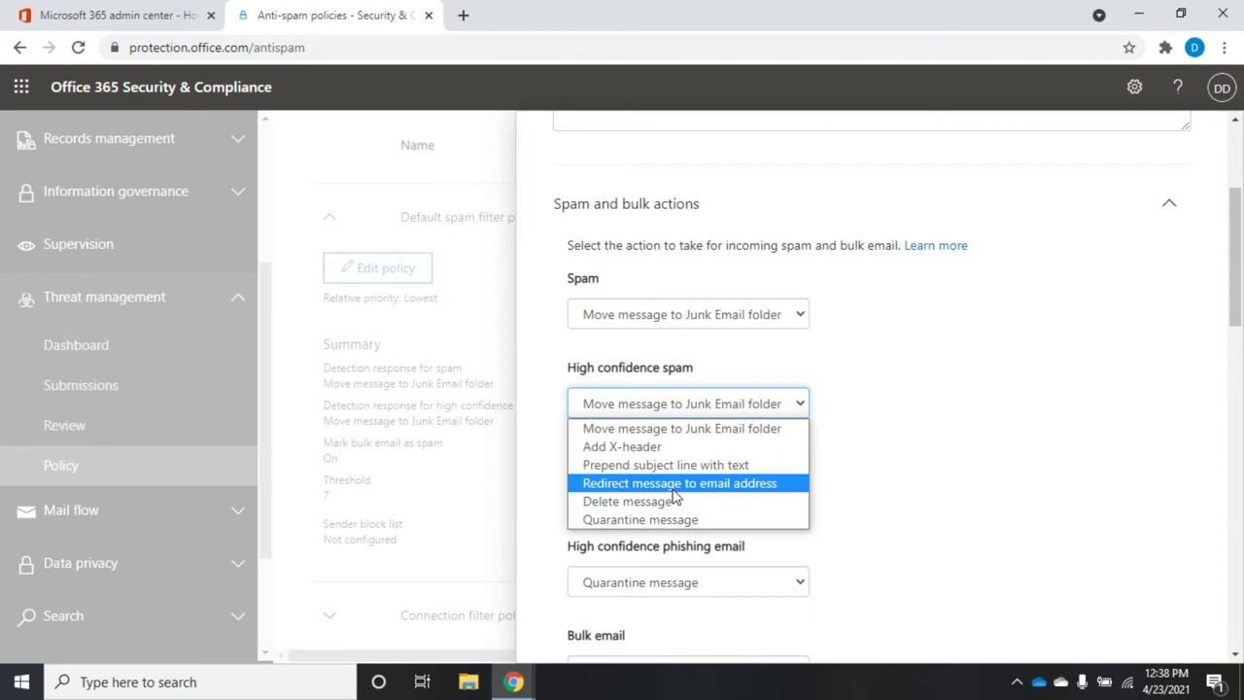
pyautogui.click(855, 458)
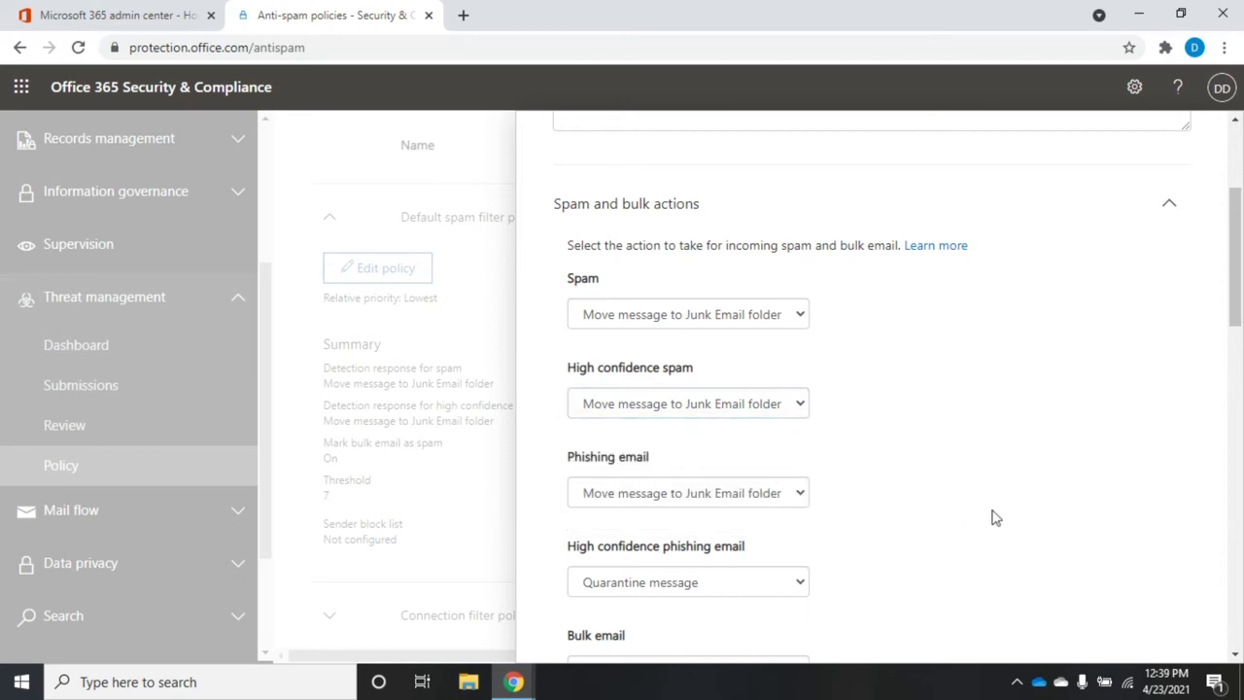
# Step: Select 7 (Default) as the bulk email threshold and show the explanation of Zero-hour auto purge
pyautogui.moveTo(1240, 270); pyautogui.dragTo(1240, 403)
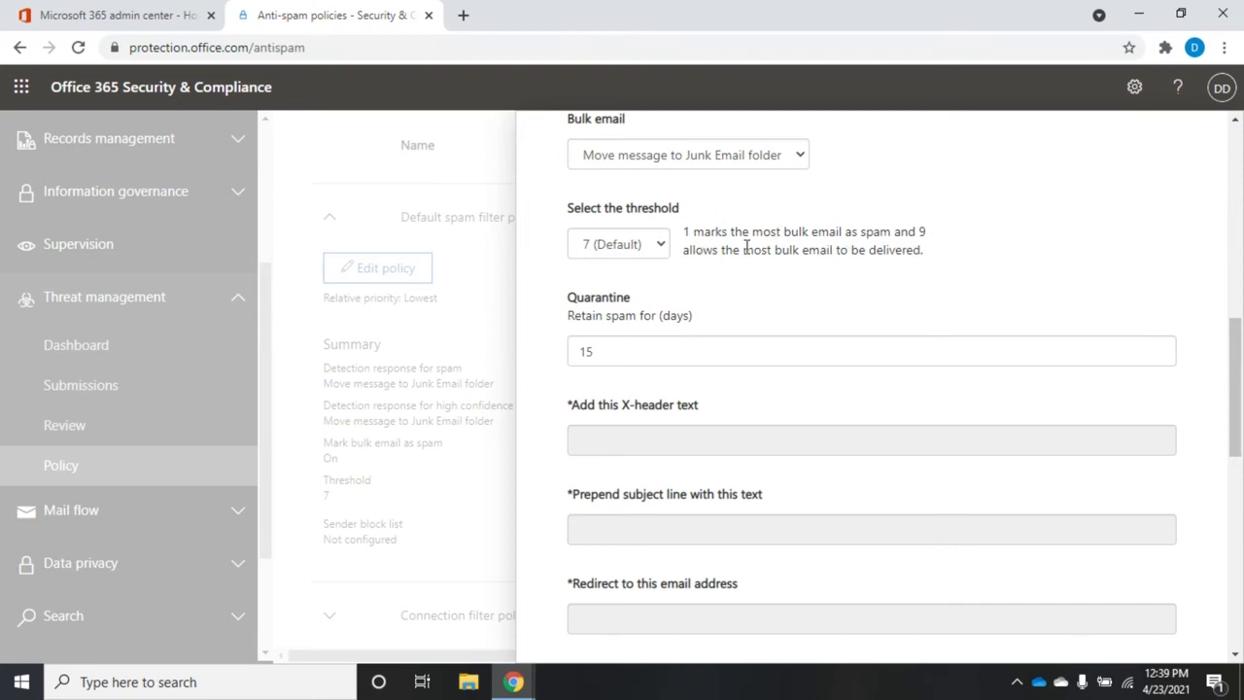
pyautogui.click(664, 245)
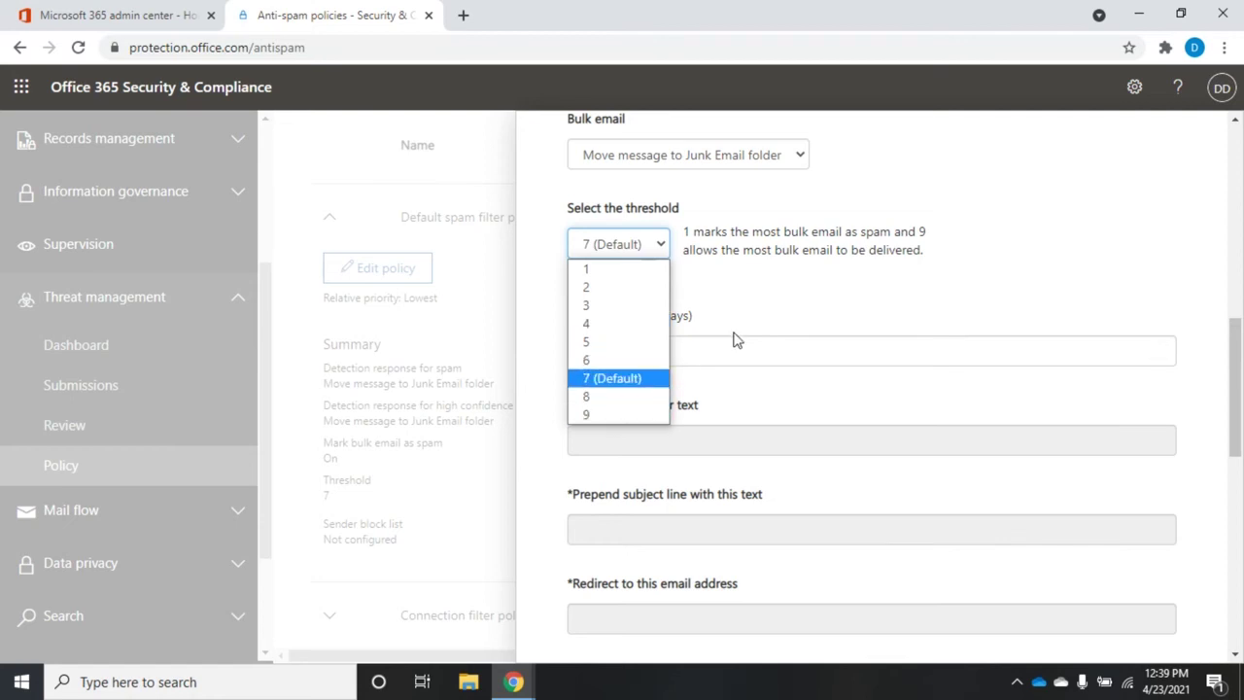
pyautogui.click(595, 379)
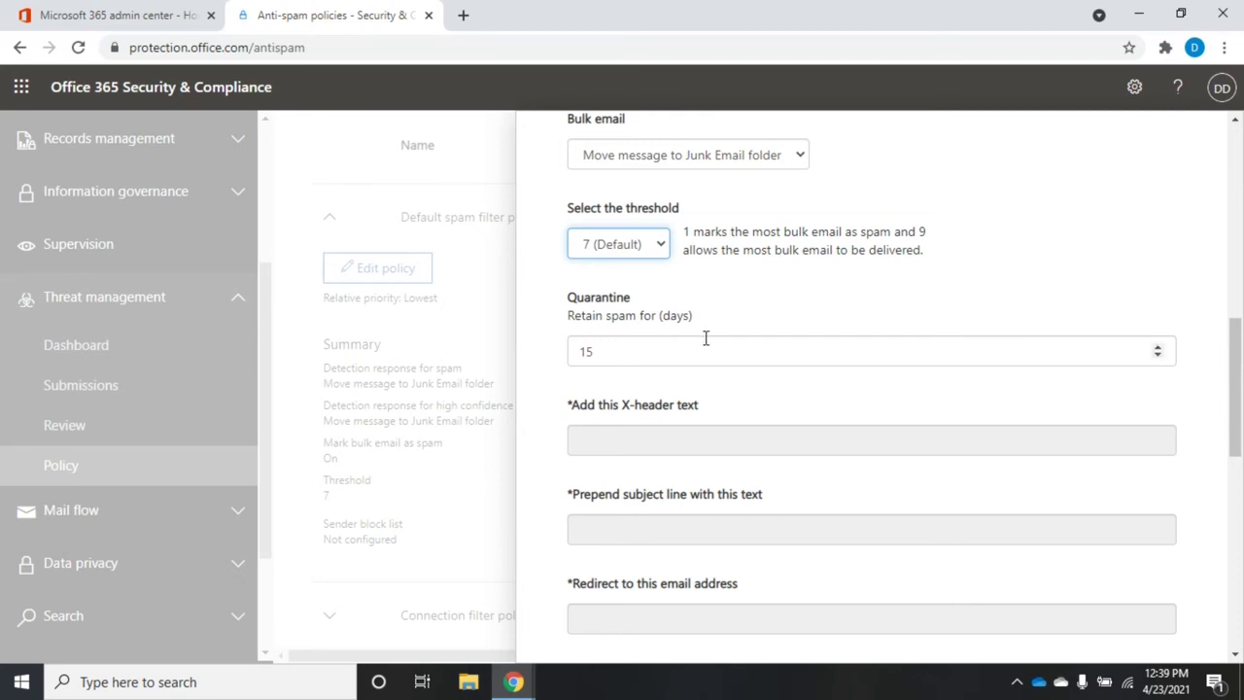
pyautogui.moveTo(1235, 360); pyautogui.dragTo(1238, 416)
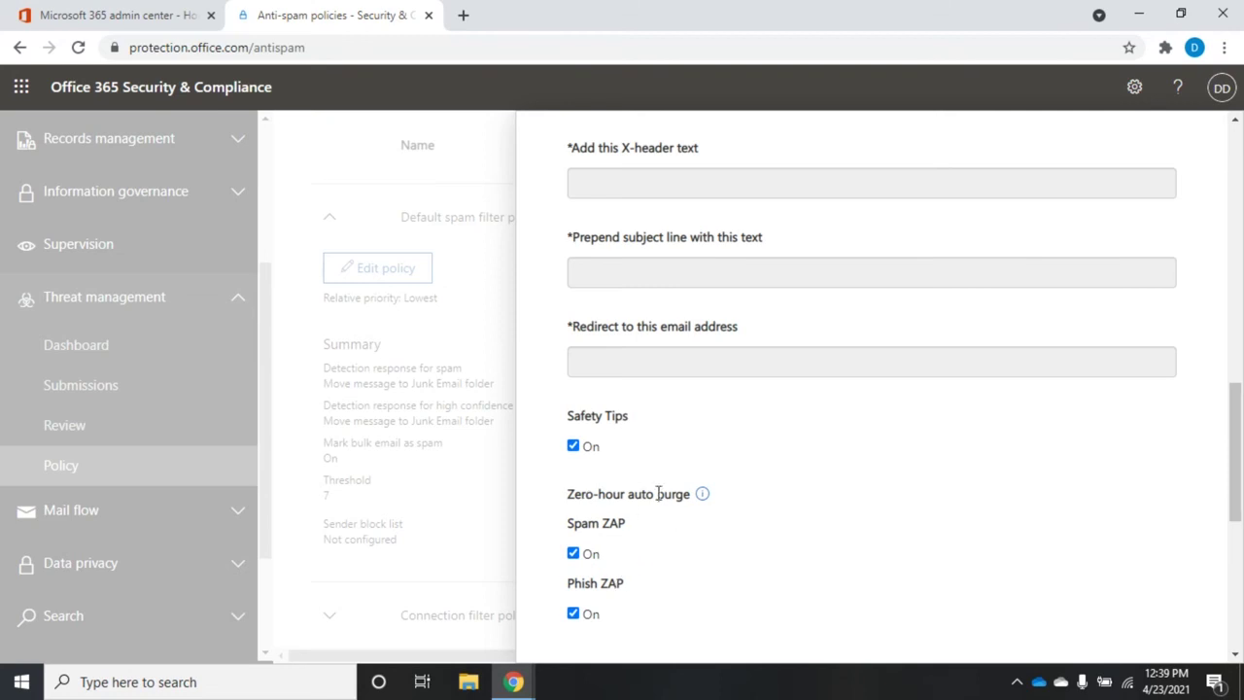
pyautogui.moveTo(704, 497)
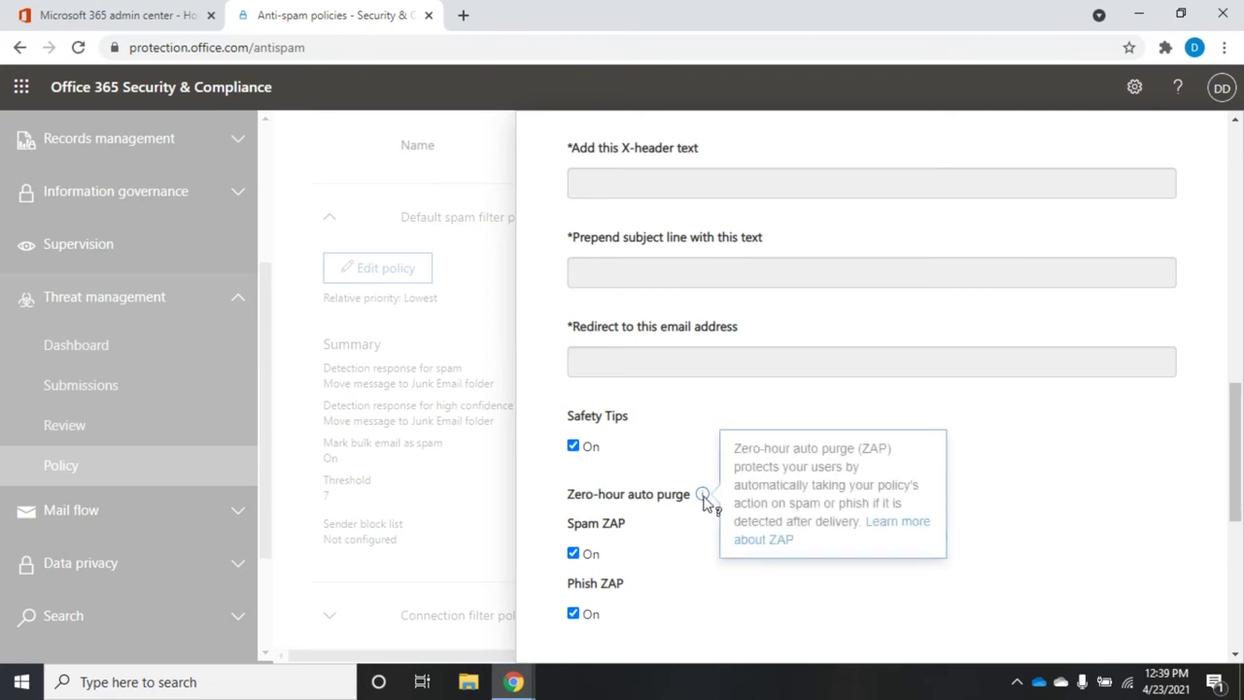
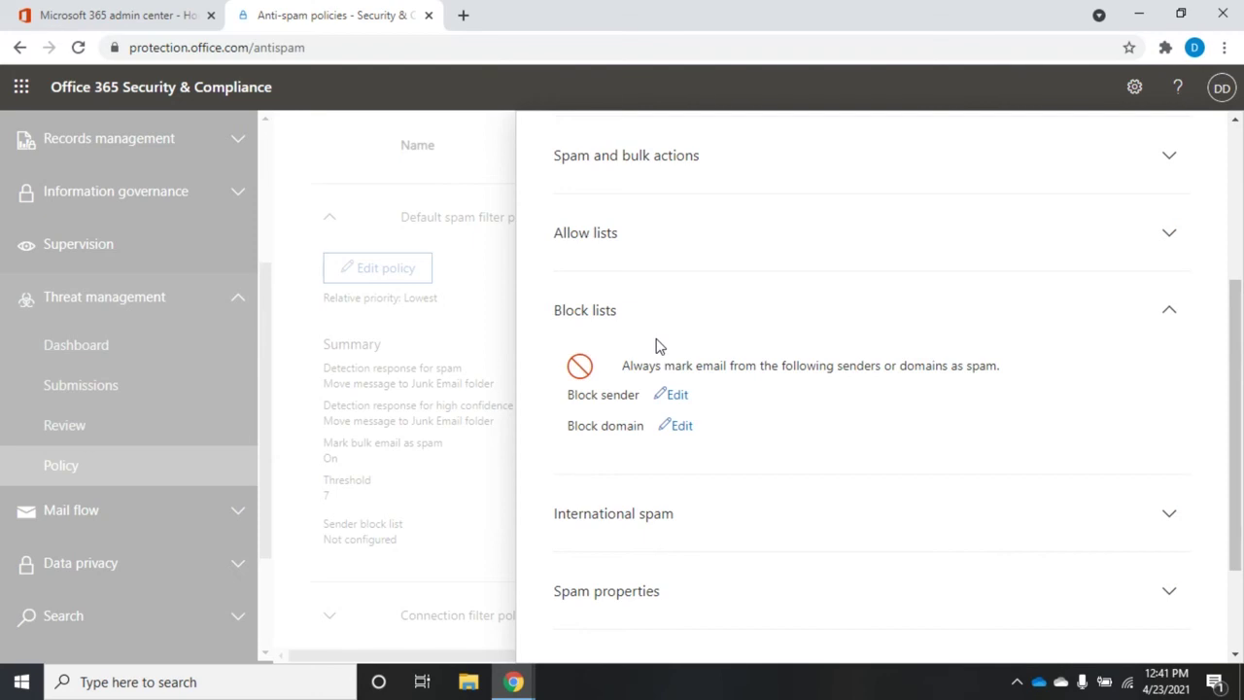
# Step: Collapse the Block lists section and review the allowed sender and domain options under Allow lists
pyautogui.click(1171, 310)
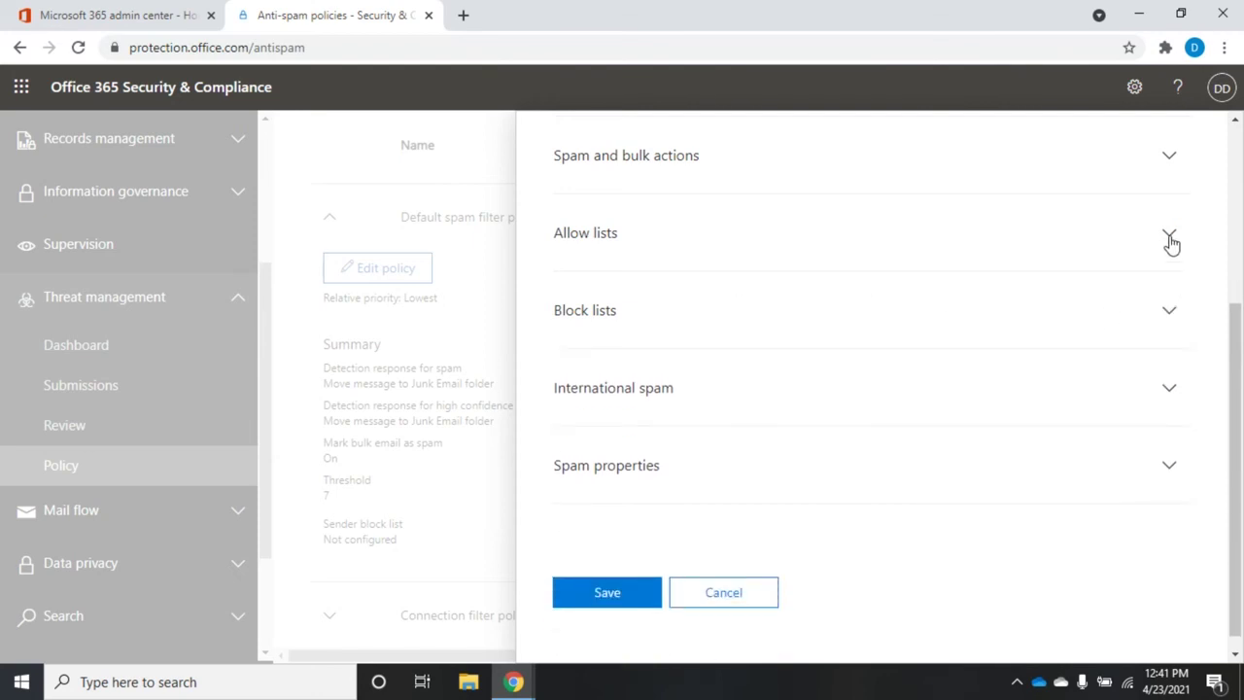
pyautogui.click(1170, 241)
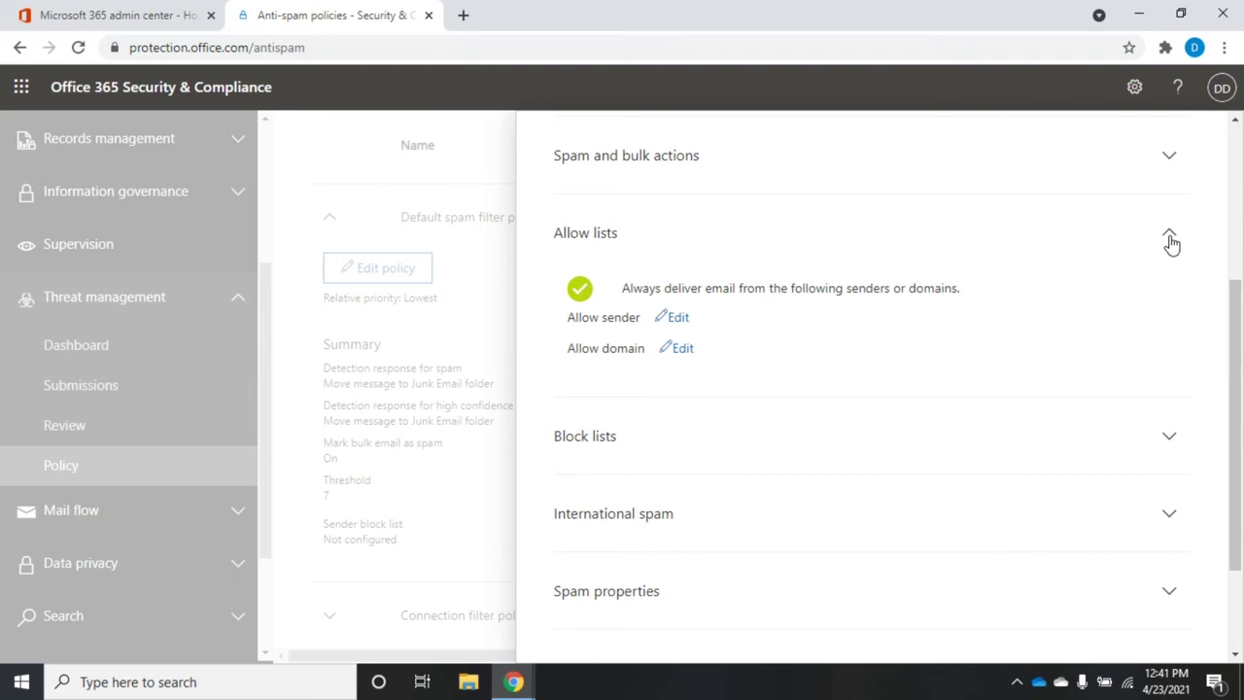
pyautogui.click(1171, 243)
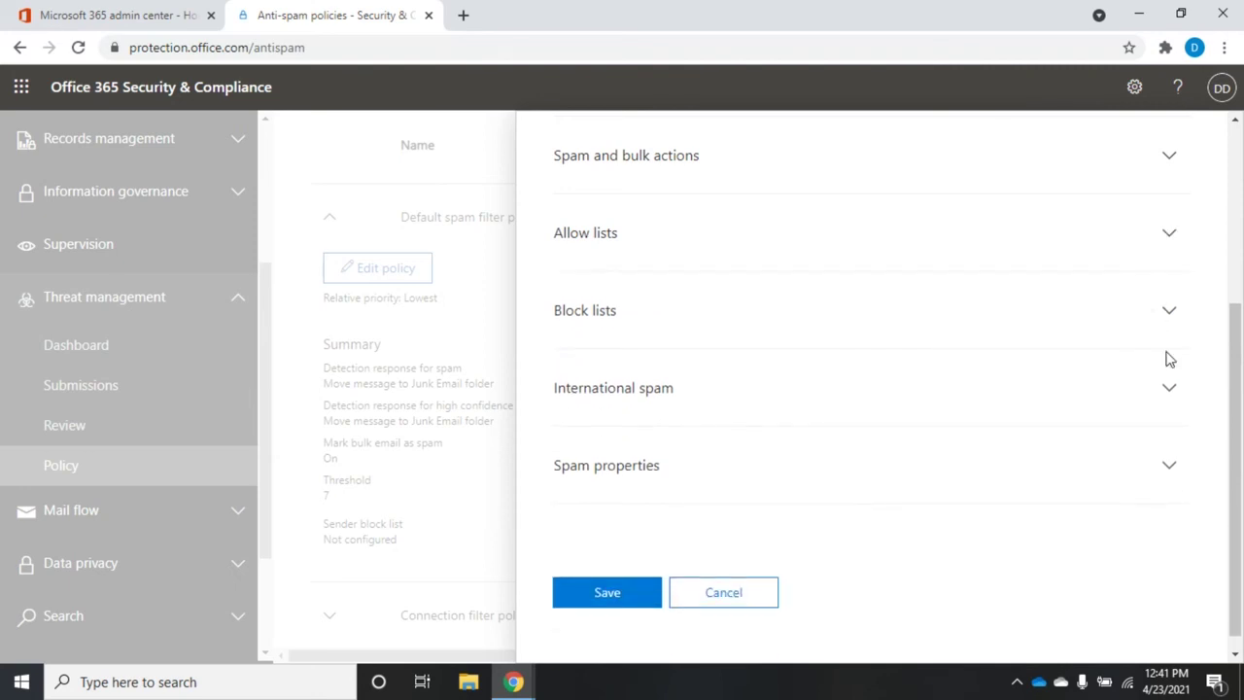
# Step: Expand International spam and examine the language and country or region filter settings
pyautogui.click(1167, 391)
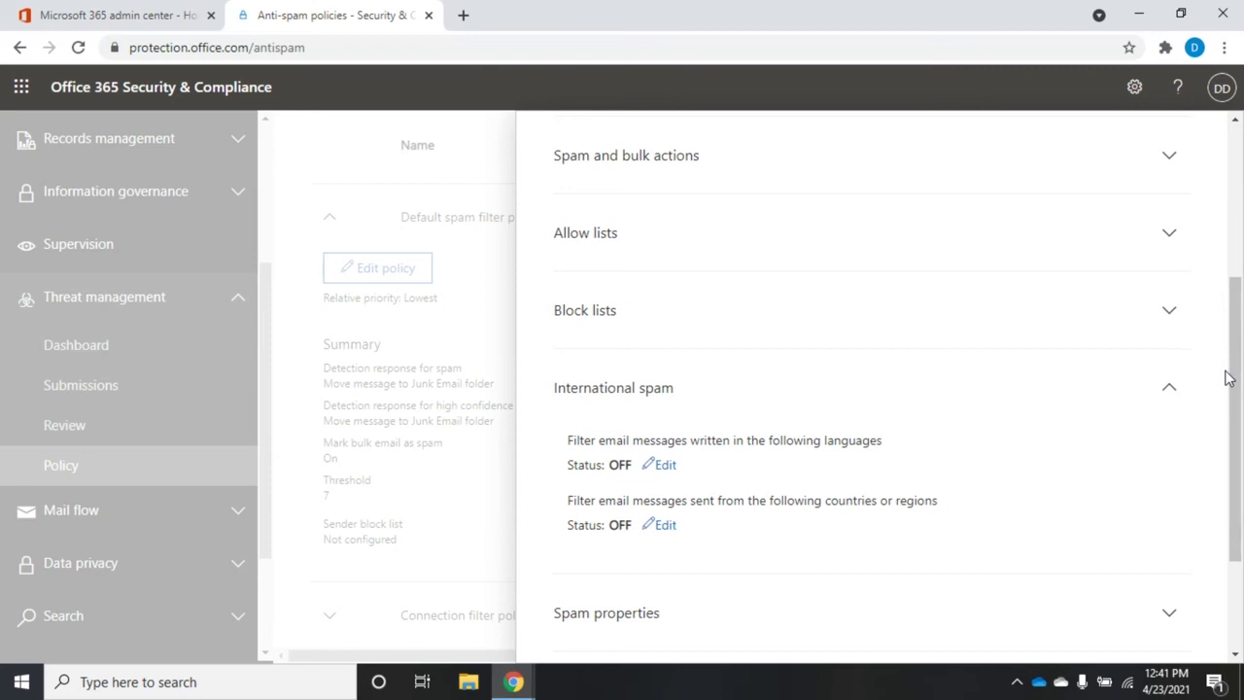
pyautogui.scroll(-1, 1240, 428)
pyautogui.scroll(-2, 1241, 427)
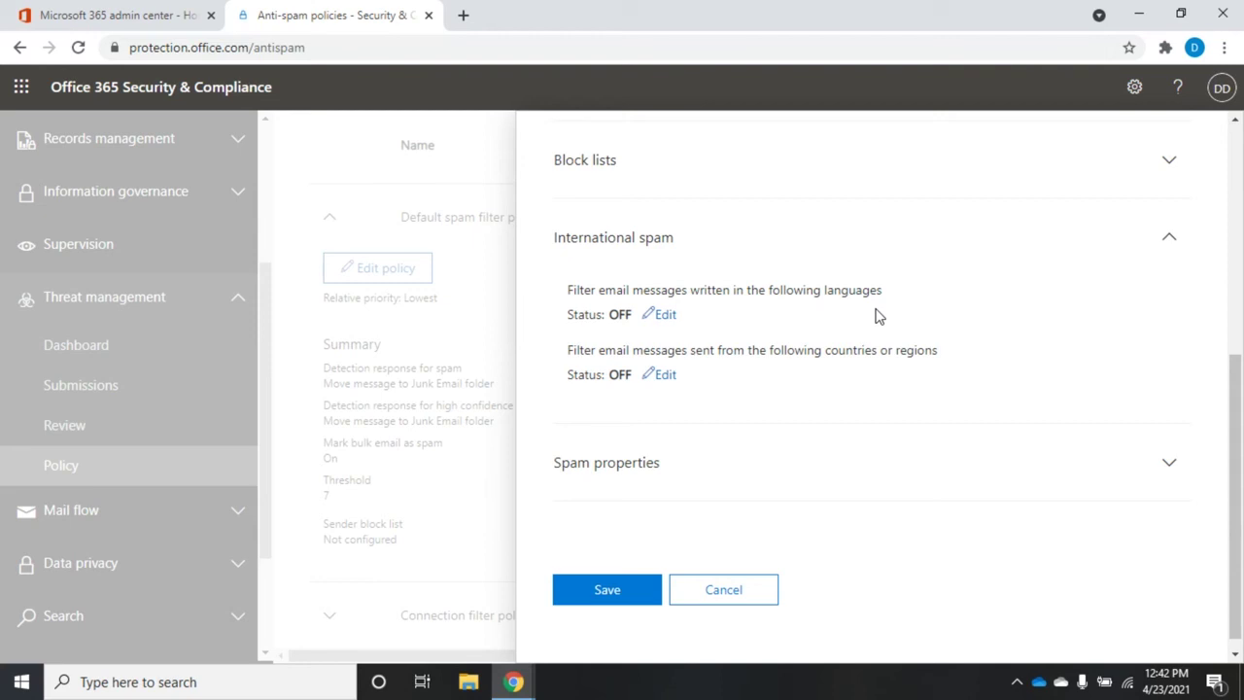
# Step: Collapse the International spam section and expand Spam properties to show its option groups
pyautogui.click(1171, 243)
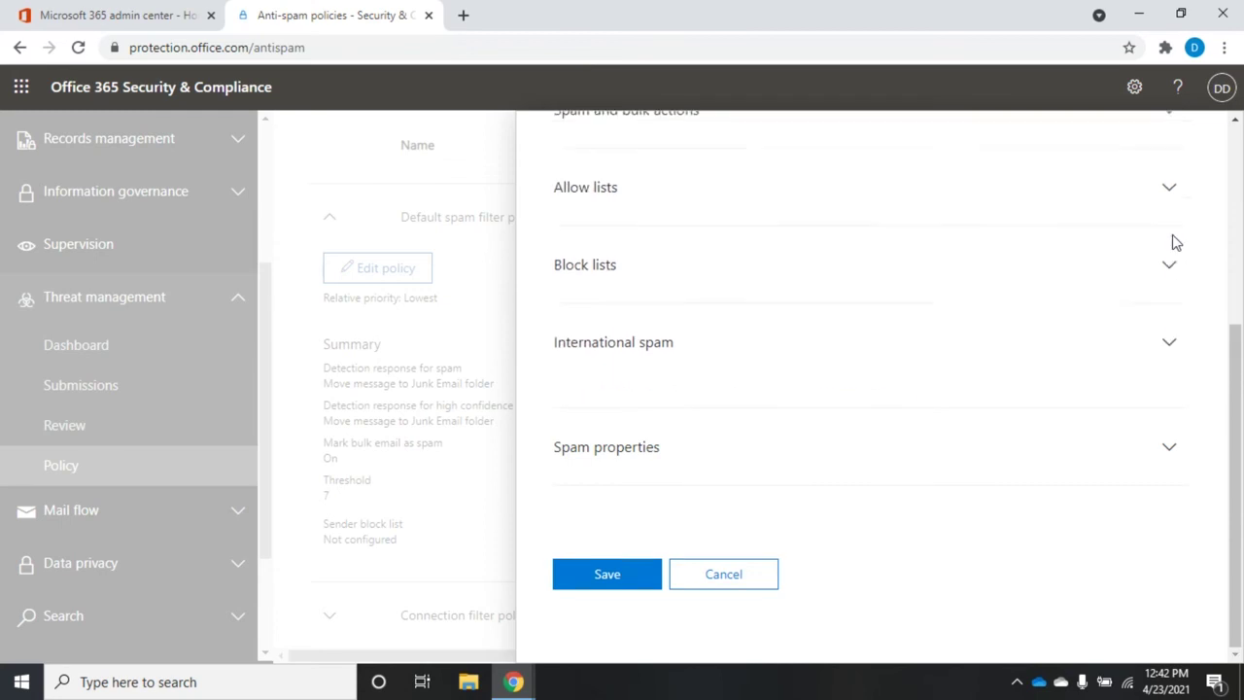
pyautogui.click(1169, 451)
pyautogui.moveTo(1238, 348); pyautogui.dragTo(1240, 533)
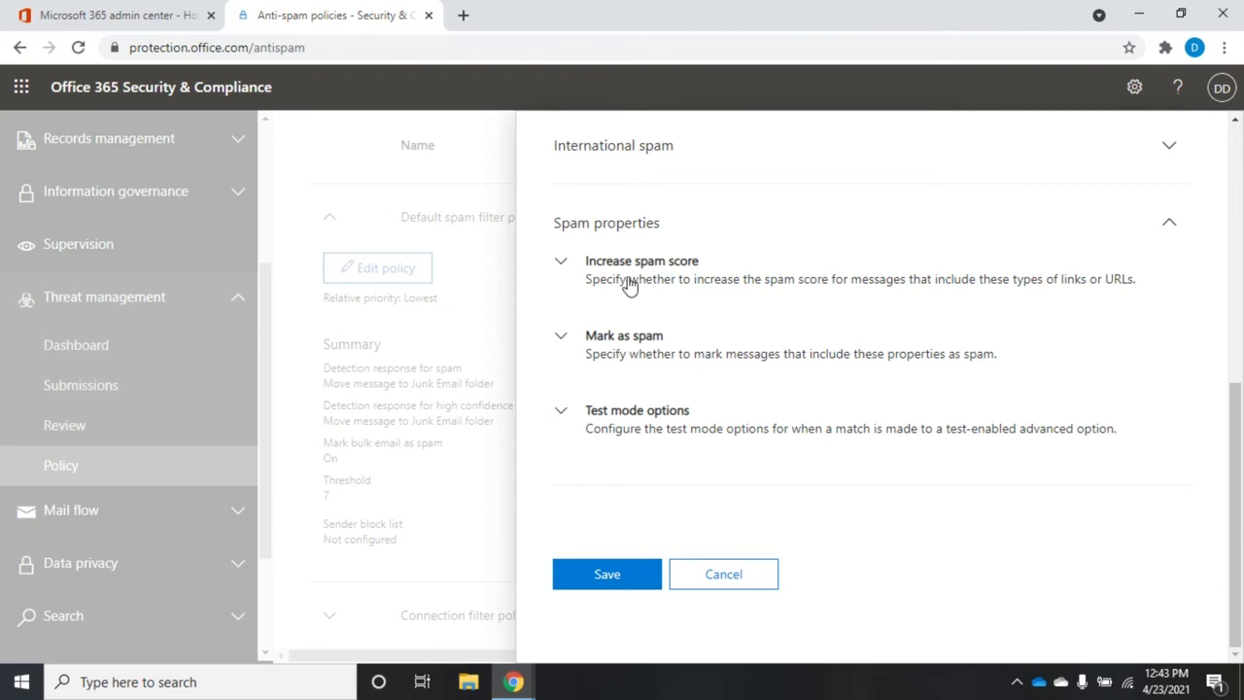
# Step: Try the On and Test settings for Image links to remote sites under Increase spam score, restore Off, and collapse the group
pyautogui.click(558, 267)
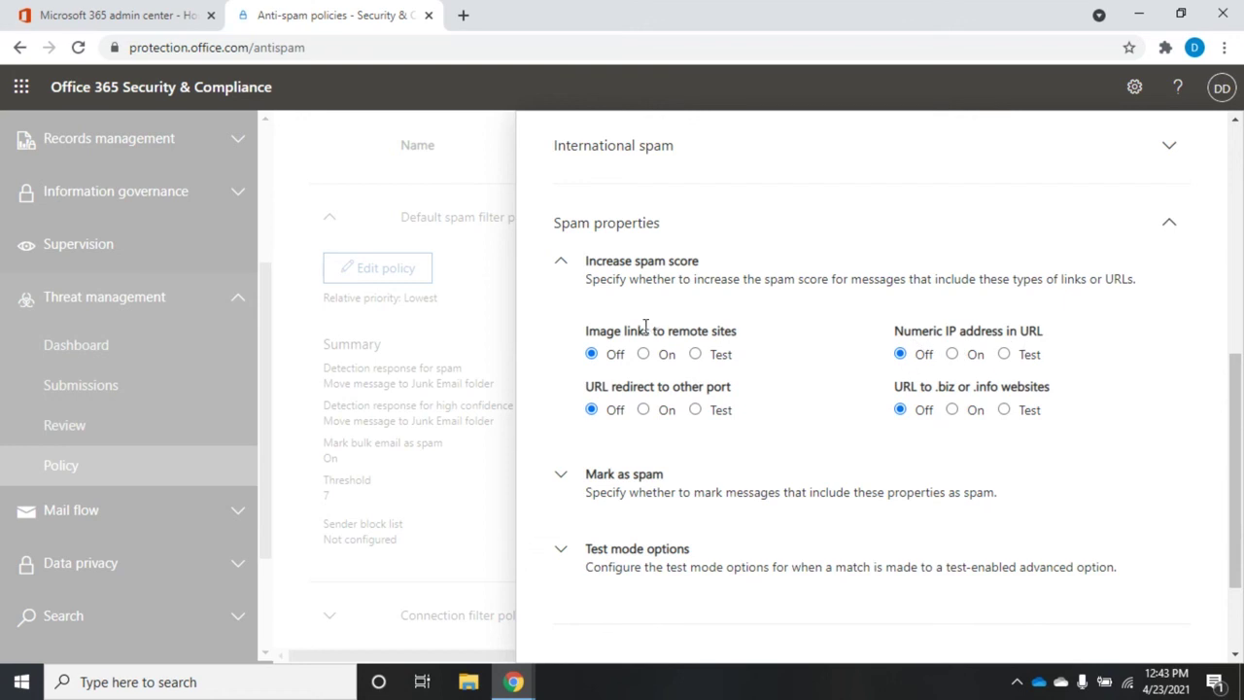
pyautogui.click(644, 355)
pyautogui.click(592, 356)
pyautogui.click(695, 355)
pyautogui.click(590, 354)
pyautogui.click(561, 265)
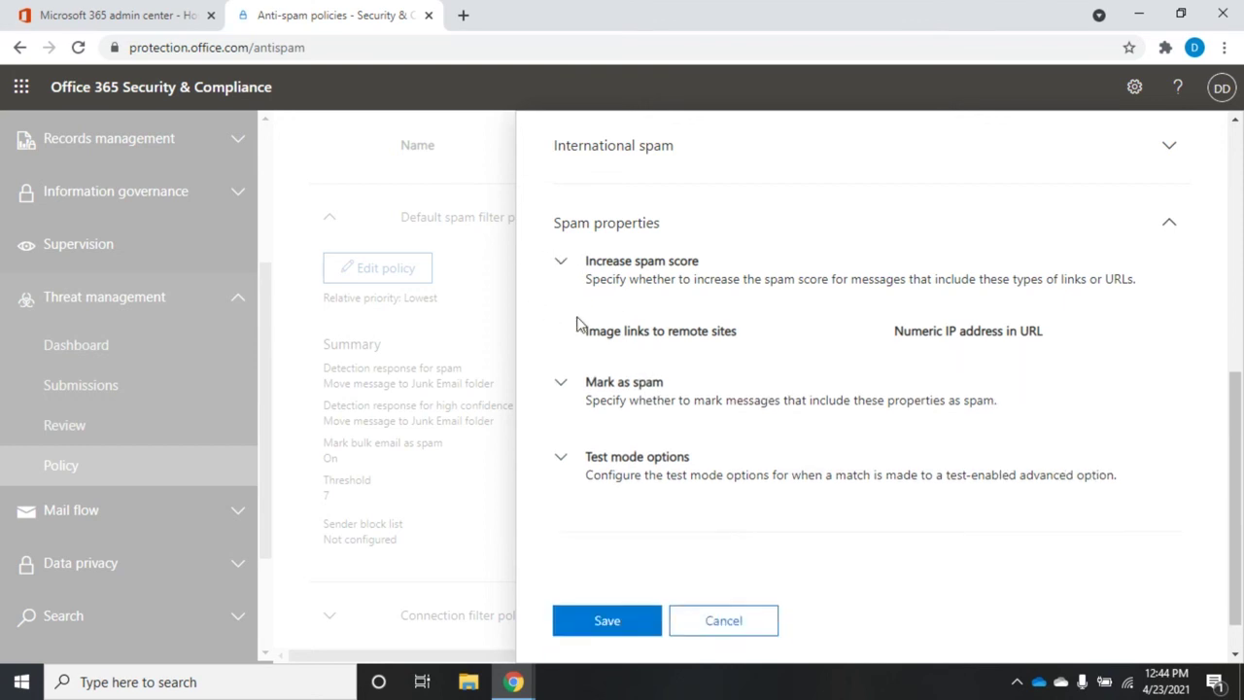
# Step: Expand Mark as spam and review its message property settings, including SPF record, Conditional Sender ID filtering and NDR backscatter
pyautogui.click(561, 340)
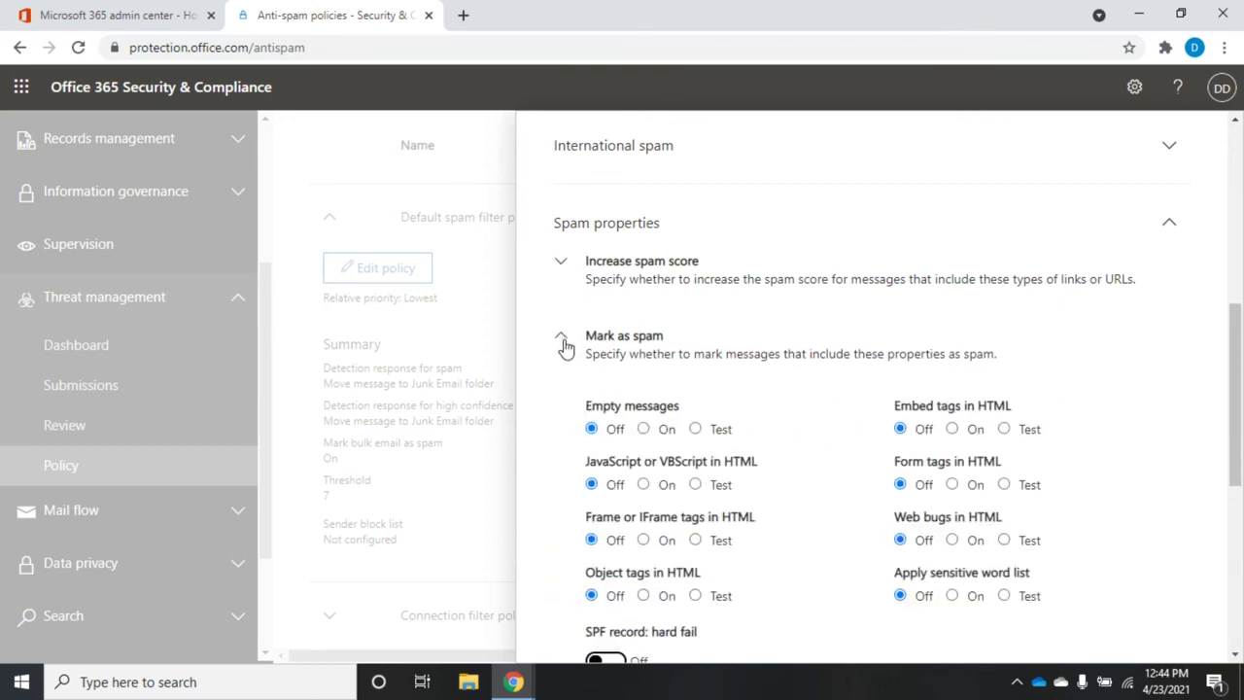
pyautogui.moveTo(1236, 328); pyautogui.dragTo(1235, 369)
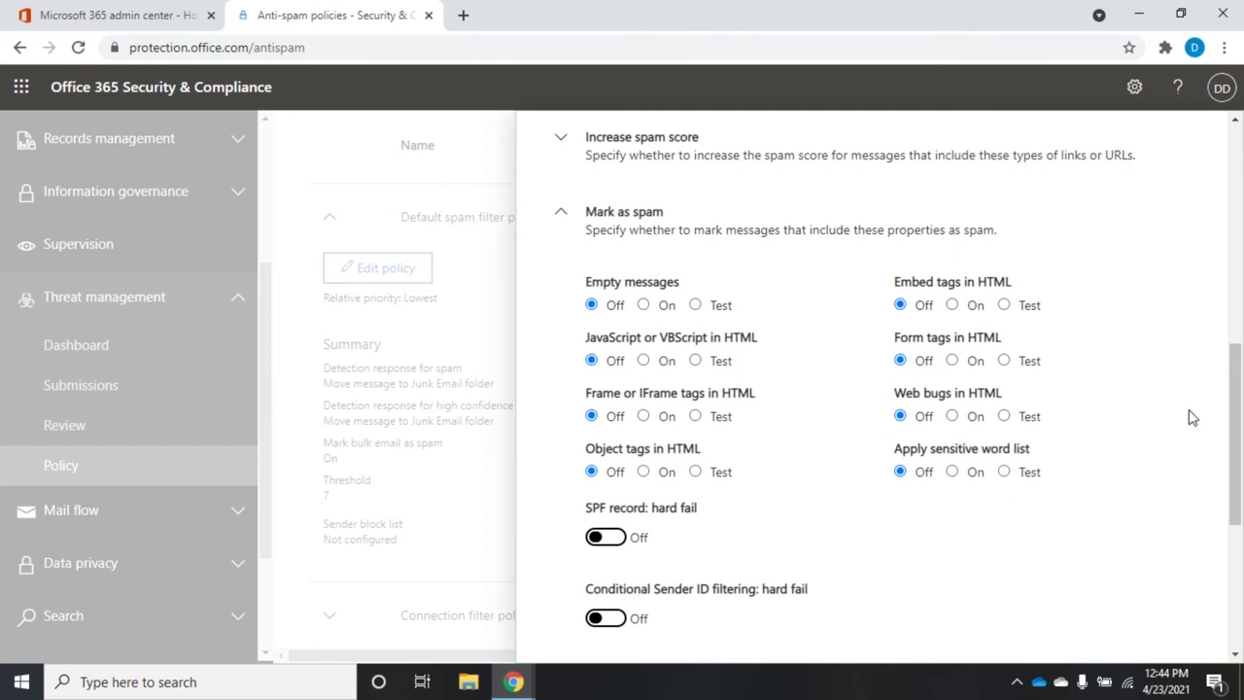
pyautogui.moveTo(1192, 416); pyautogui.dragTo(1242, 470)
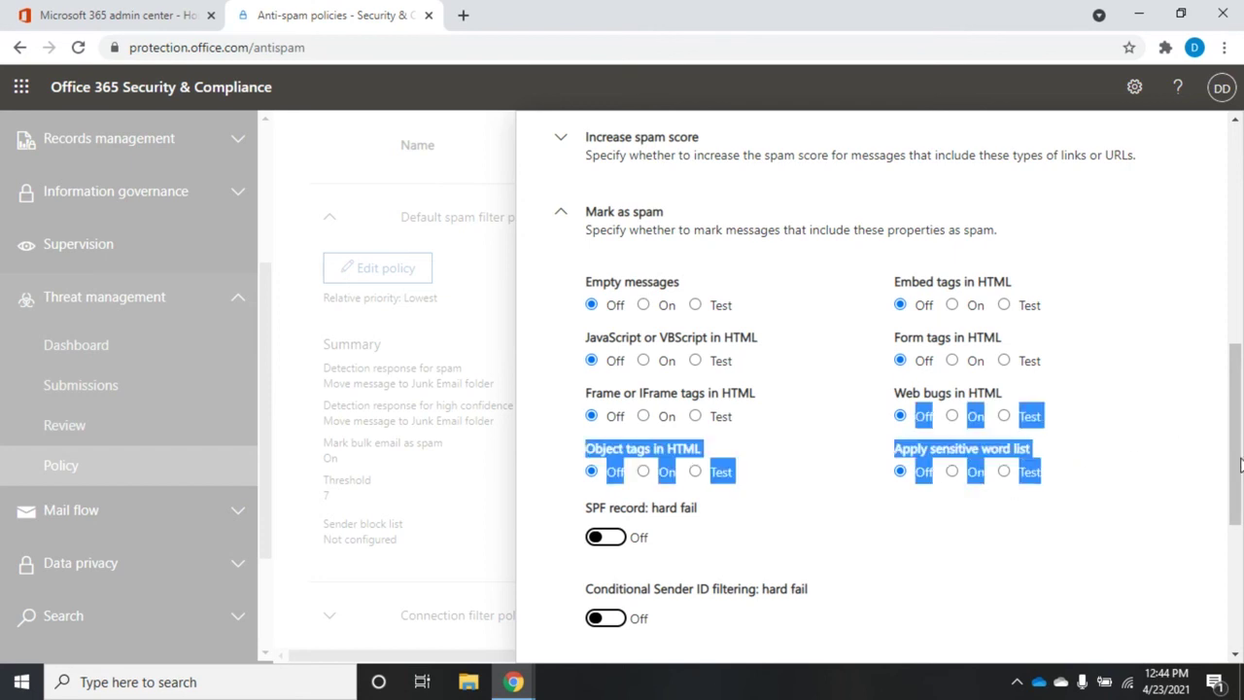
pyautogui.scroll(-3, 1239, 466)
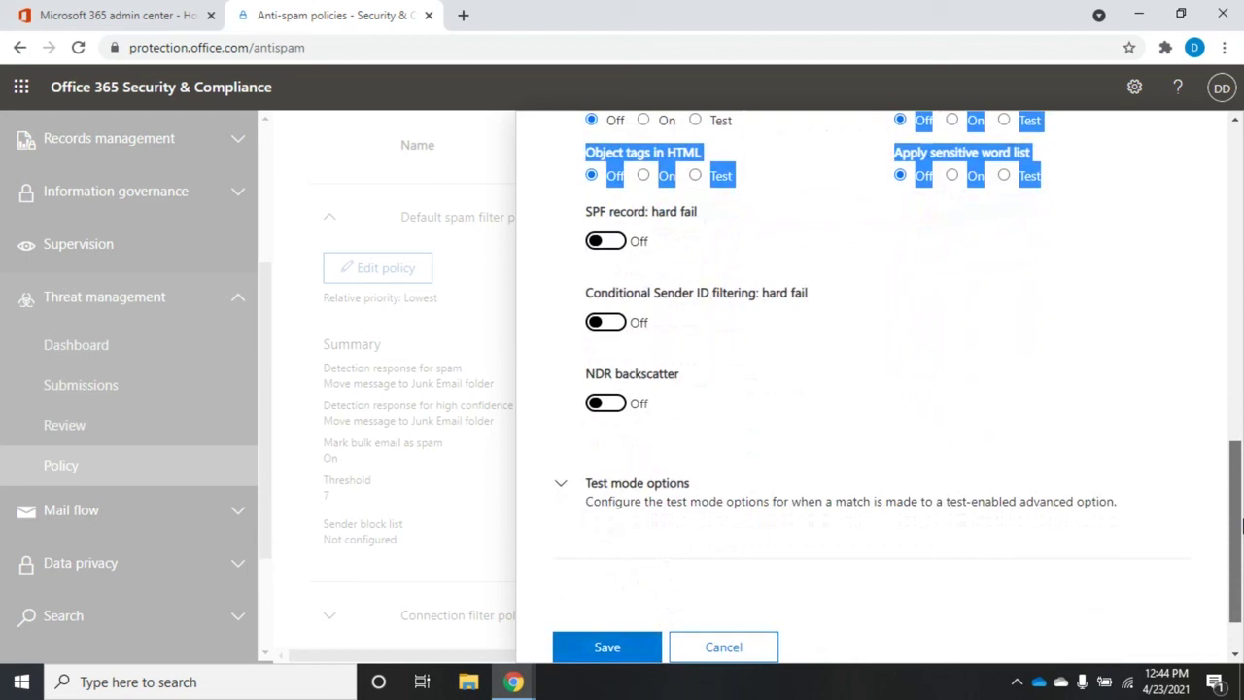
pyautogui.click(730, 400)
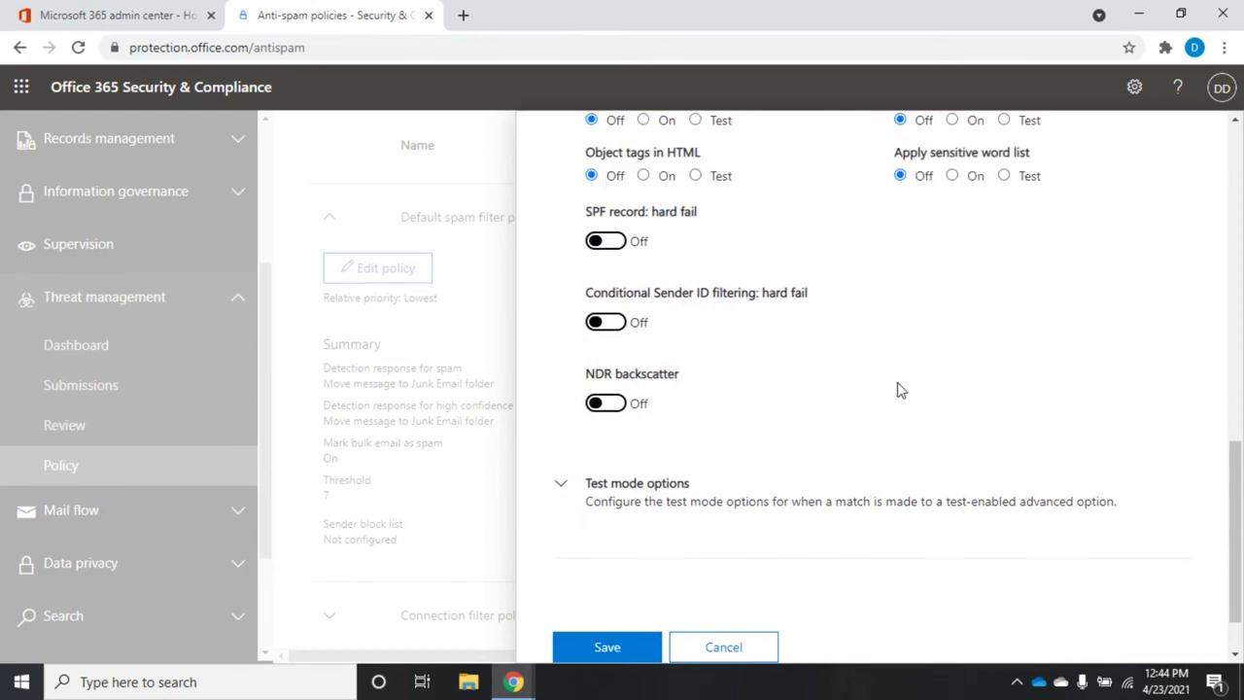
pyautogui.moveTo(1235, 484); pyautogui.dragTo(1236, 442)
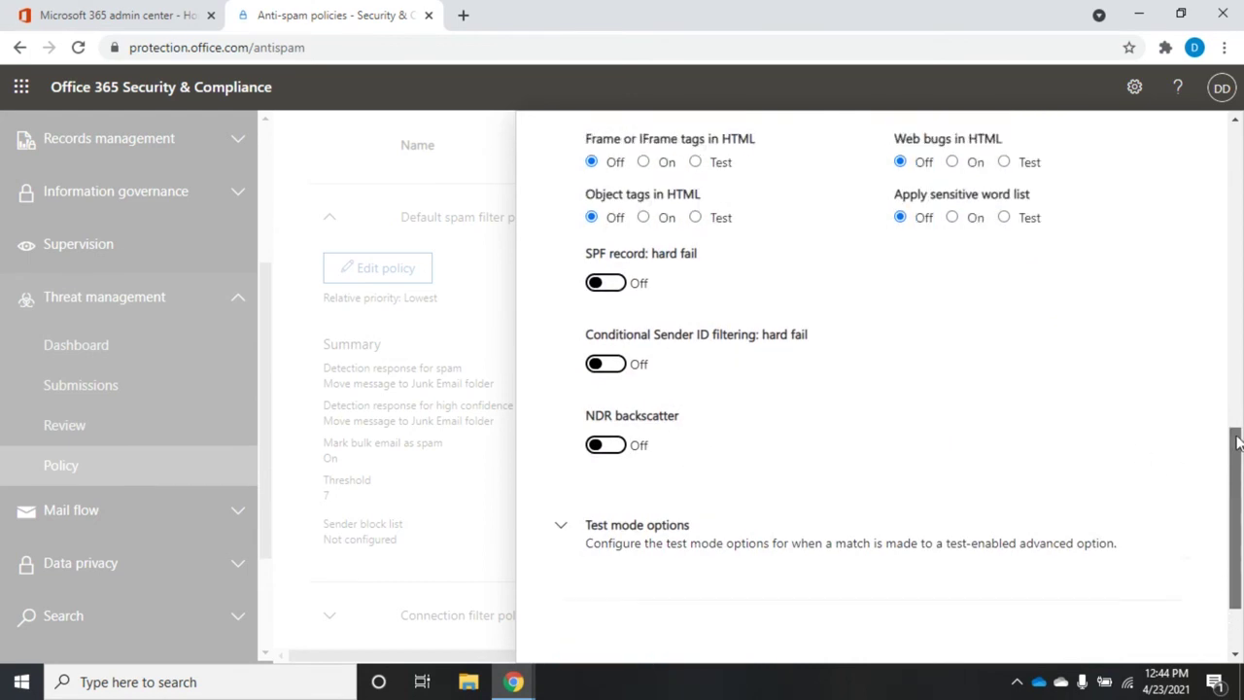
pyautogui.scroll(3, 1235, 442)
pyautogui.scroll(-2, 1236, 437)
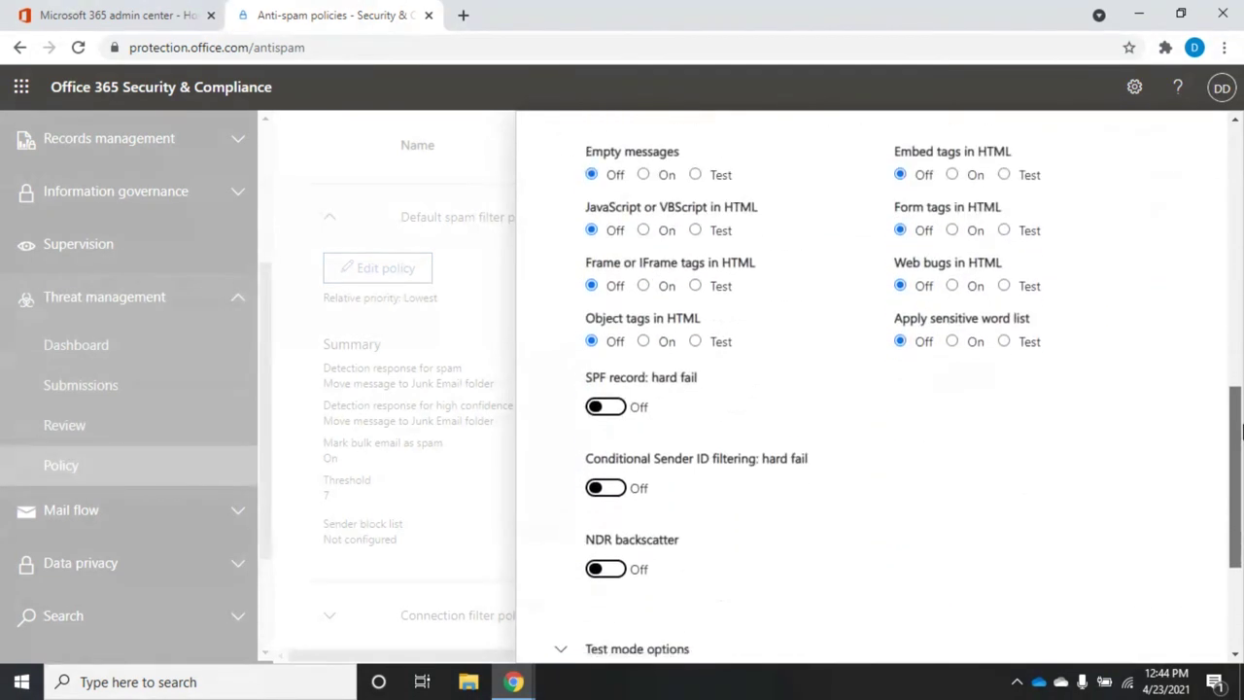
pyautogui.scroll(-3, 1238, 432)
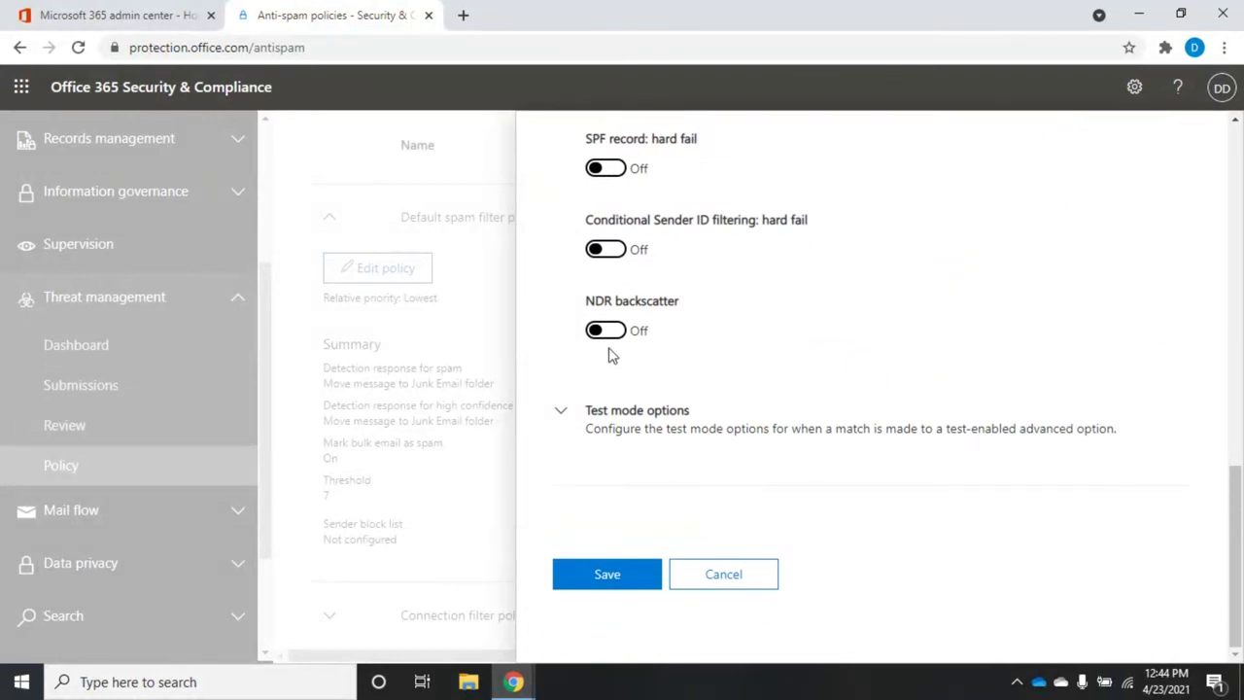
# Step: Expand Test mode options, try Add default X-header text, set it back to None, and compare with the Mark as spam settings
pyautogui.click(559, 416)
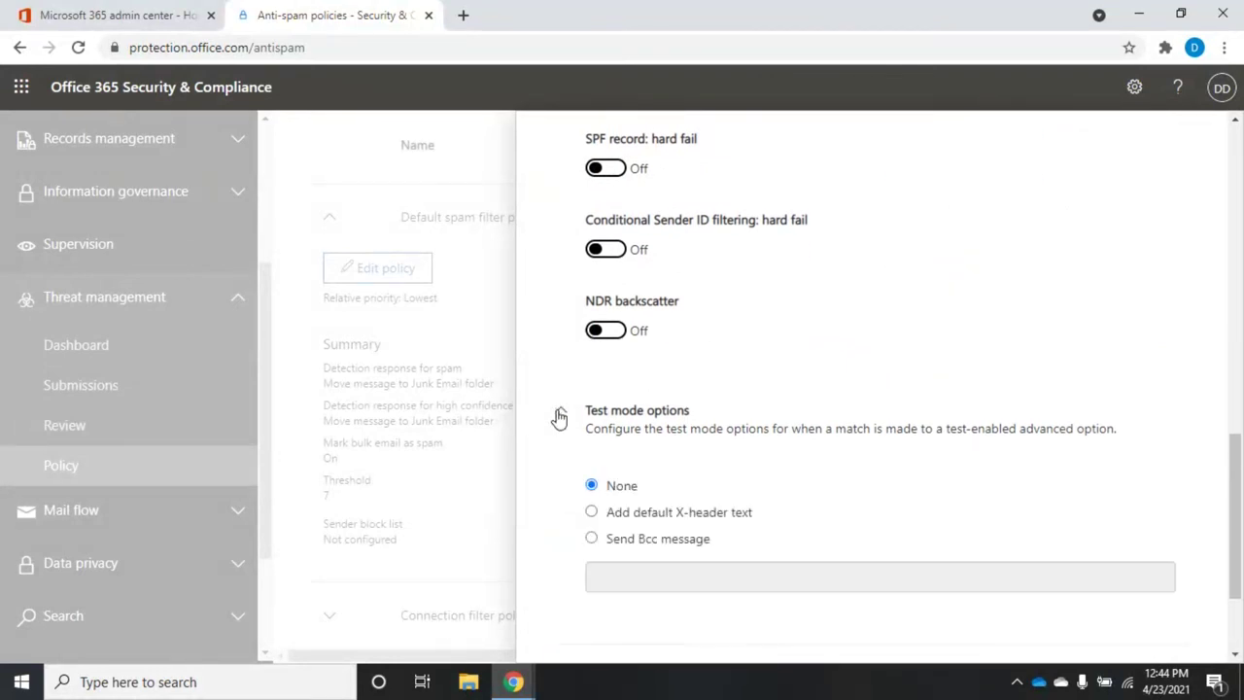
pyautogui.moveTo(1238, 505); pyautogui.dragTo(1237, 391)
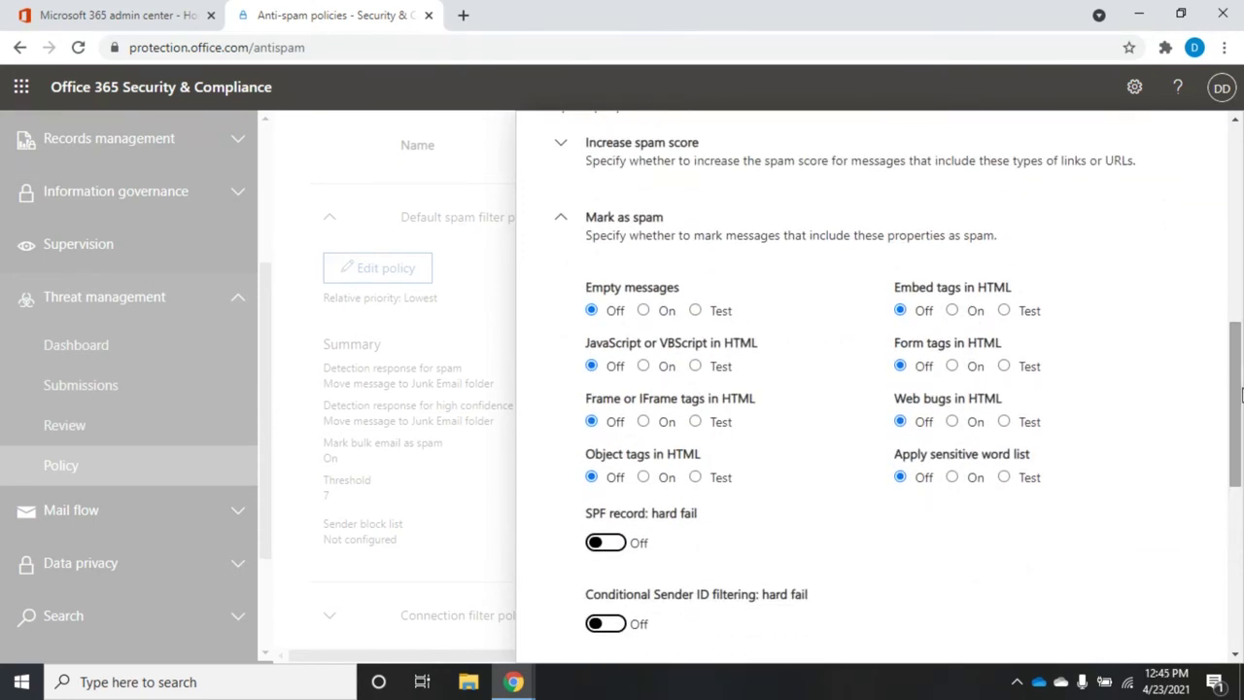
pyautogui.moveTo(1238, 404); pyautogui.dragTo(1236, 562)
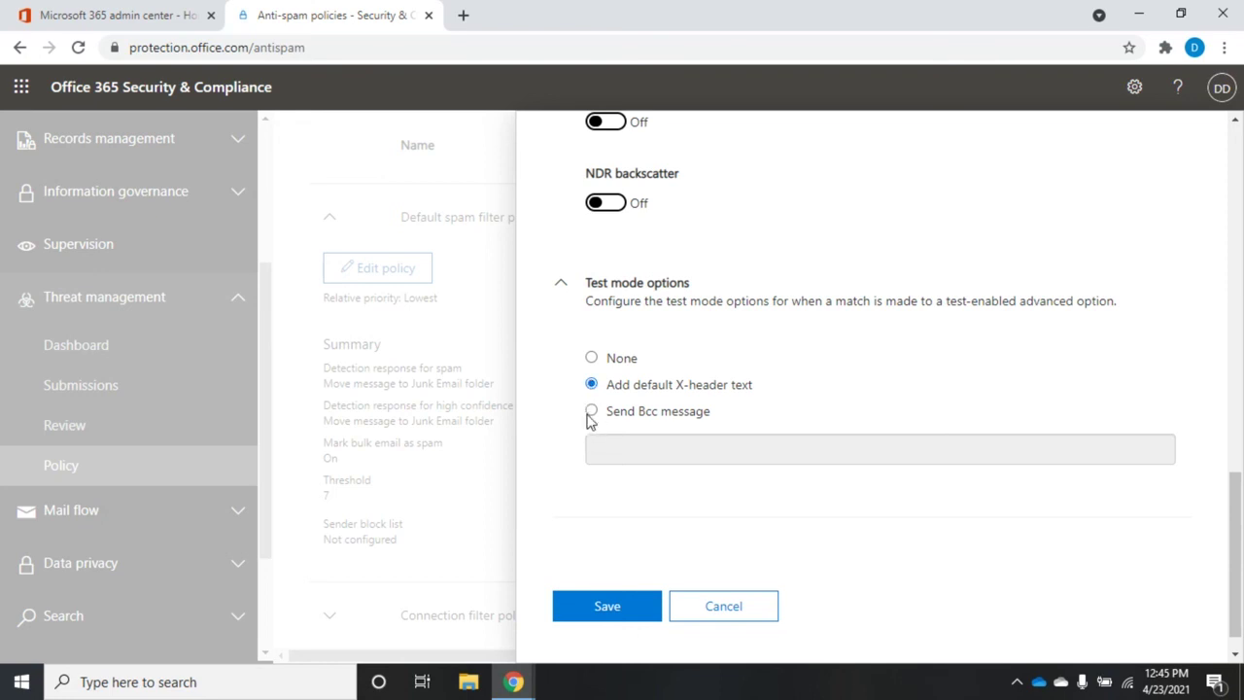
pyautogui.click(592, 359)
pyautogui.moveTo(1237, 565); pyautogui.dragTo(1237, 413)
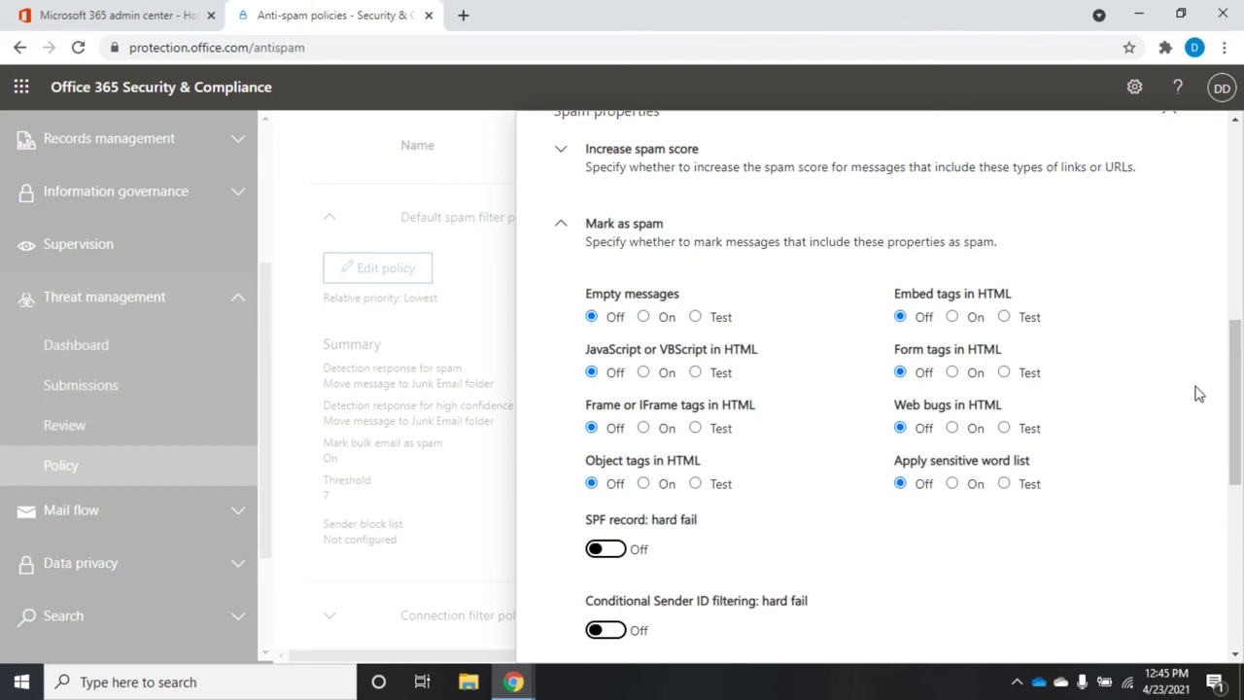
pyautogui.moveTo(1236, 383); pyautogui.dragTo(1237, 565)
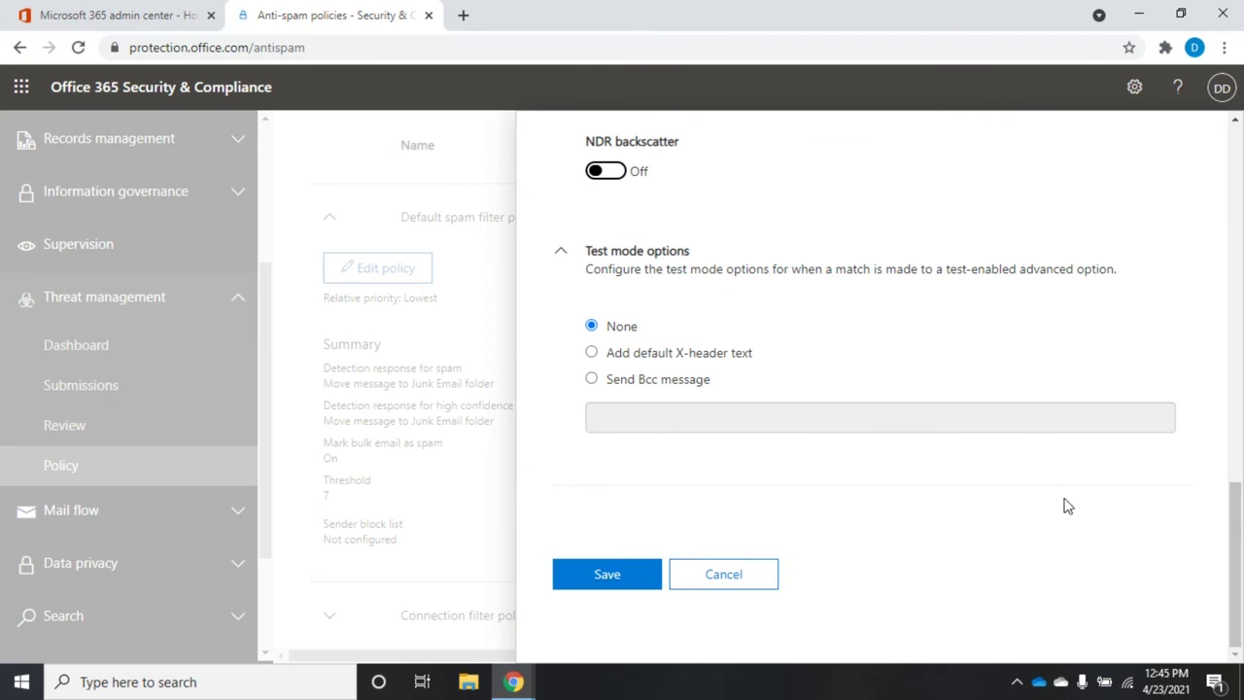
# Step: Collapse Mark as spam and Test mode options, and close the default spam filter policy without saving
pyautogui.moveTo(1237, 529); pyautogui.dragTo(1231, 301)
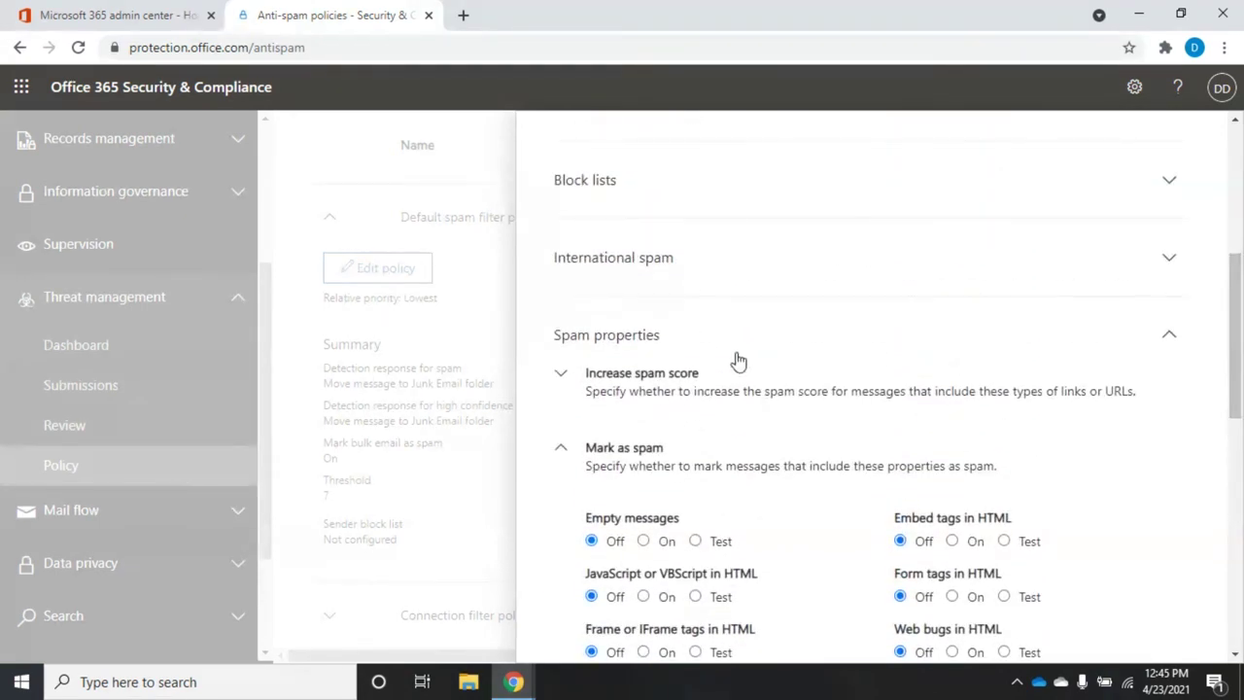
pyautogui.click(561, 451)
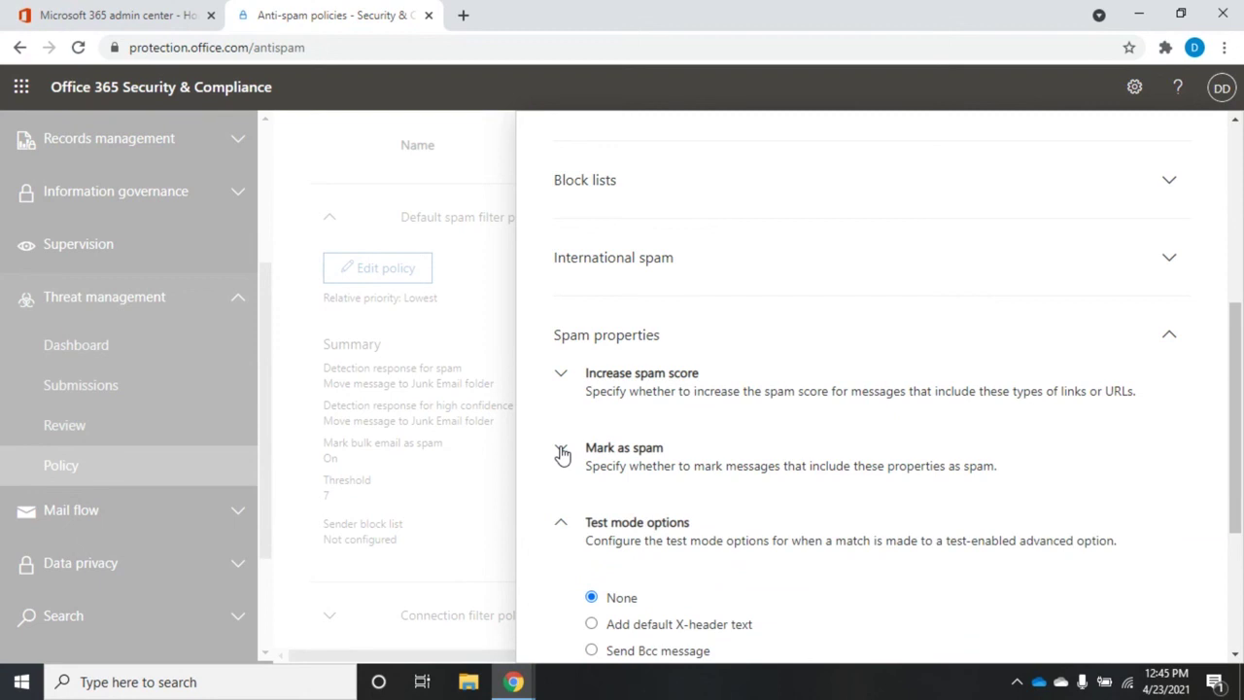
pyautogui.moveTo(1231, 365); pyautogui.dragTo(1232, 409)
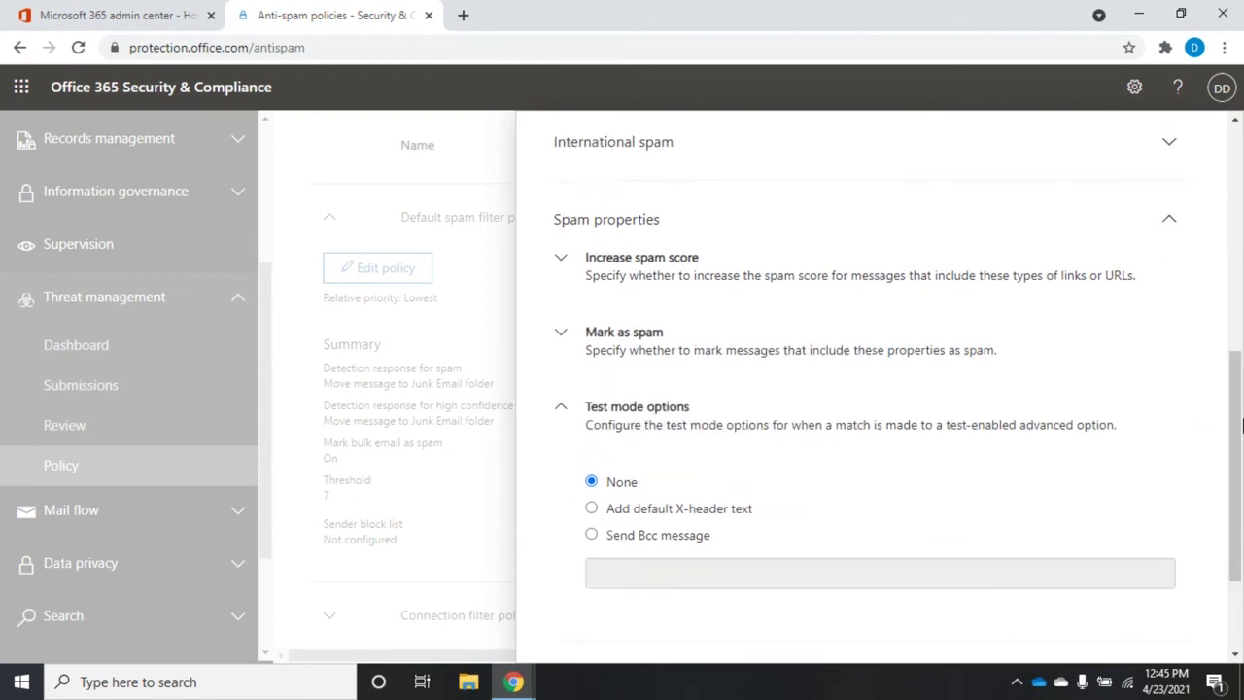
pyautogui.click(558, 406)
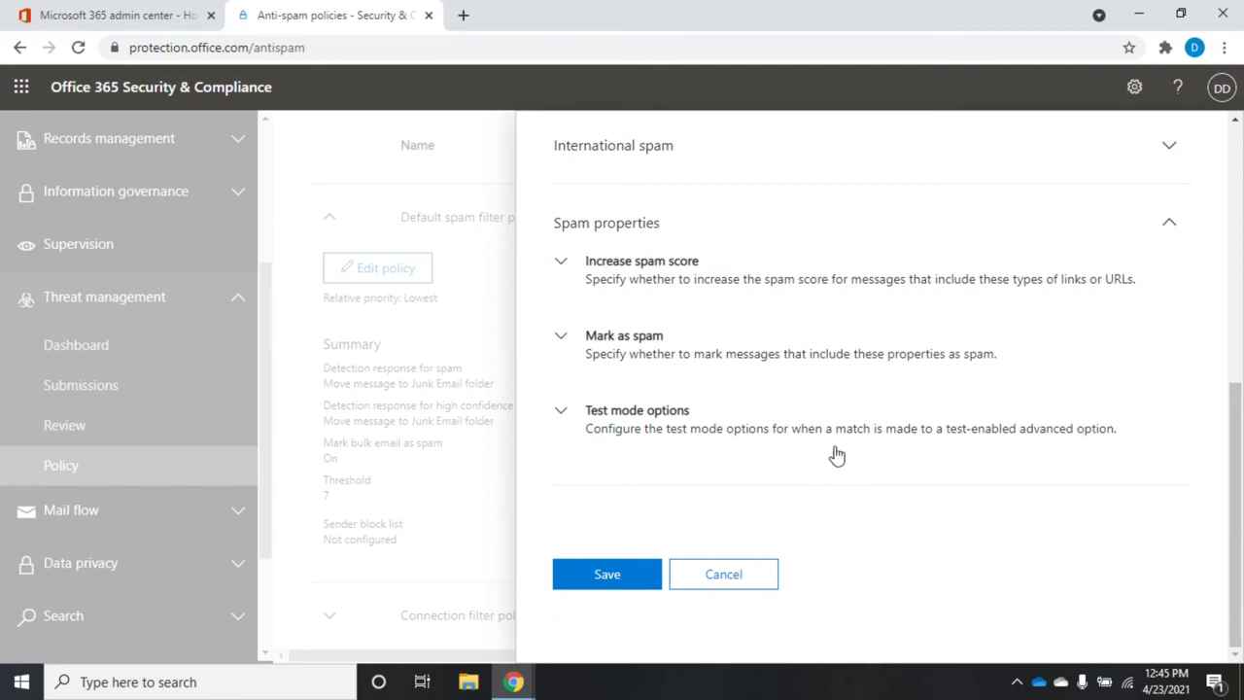
pyautogui.moveTo(1236, 369); pyautogui.dragTo(1241, 32)
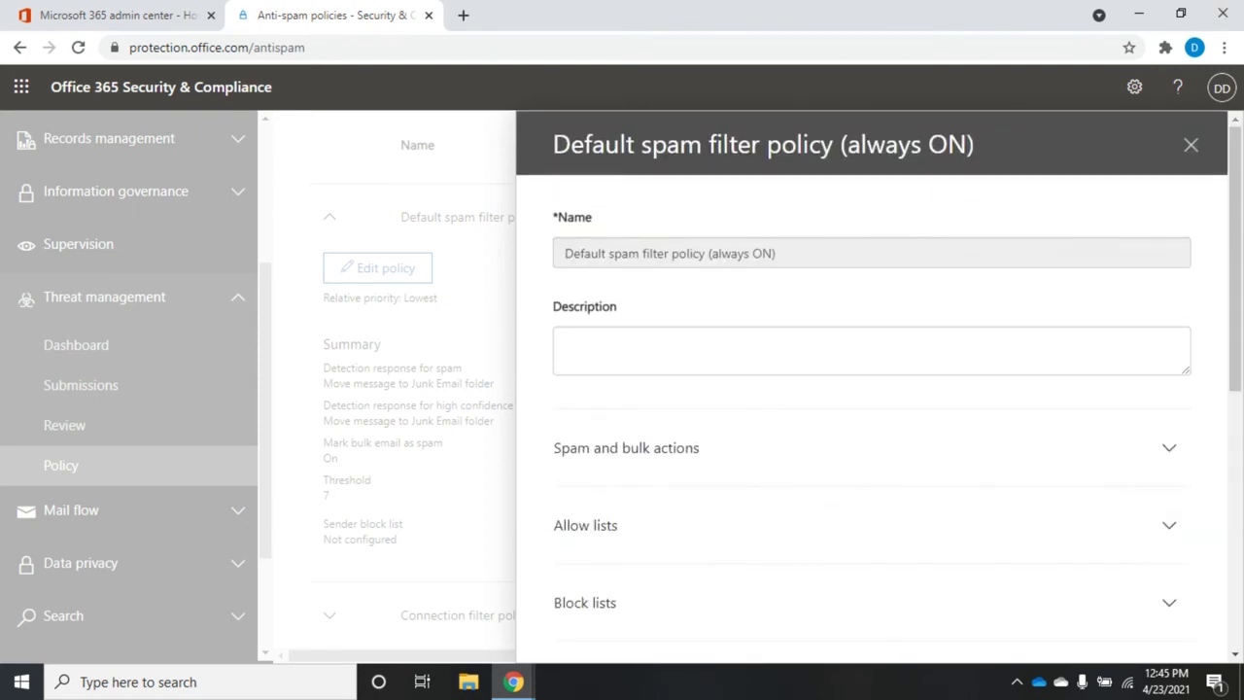
pyautogui.click(1190, 148)
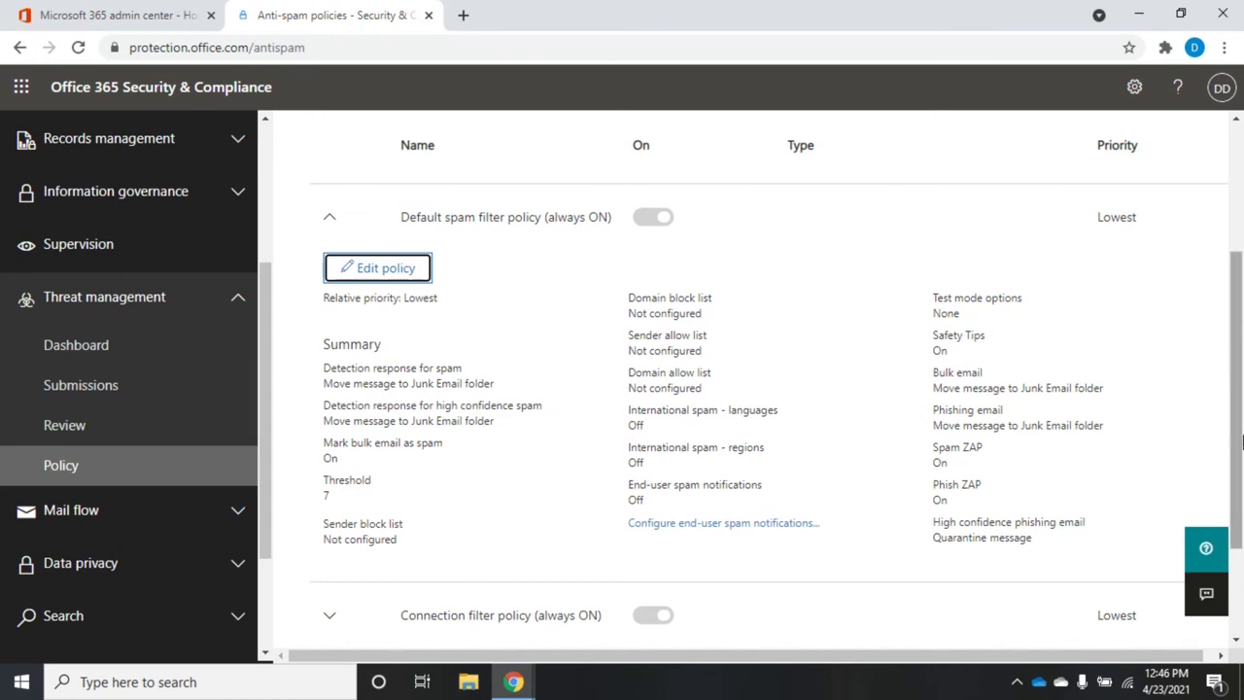
# Step: Start creating a new spam filter policy from the anti-spam settings page and name it Test
pyautogui.scroll(3, 1239, 423)
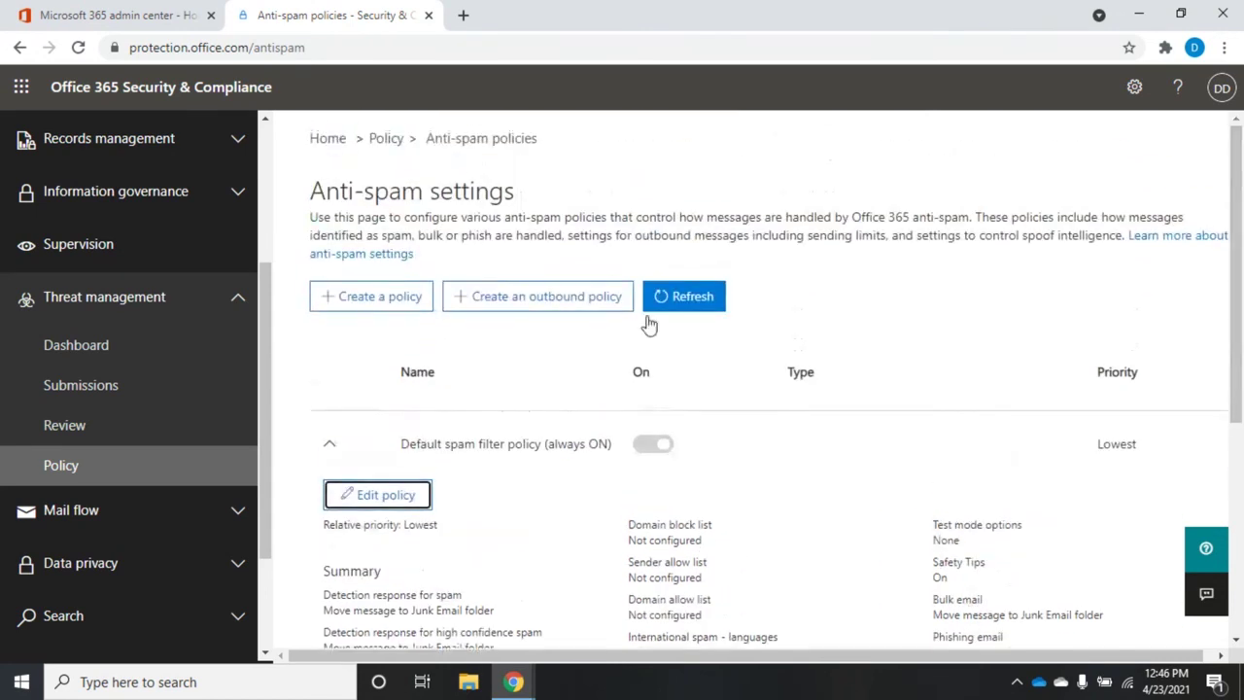
pyautogui.click(372, 304)
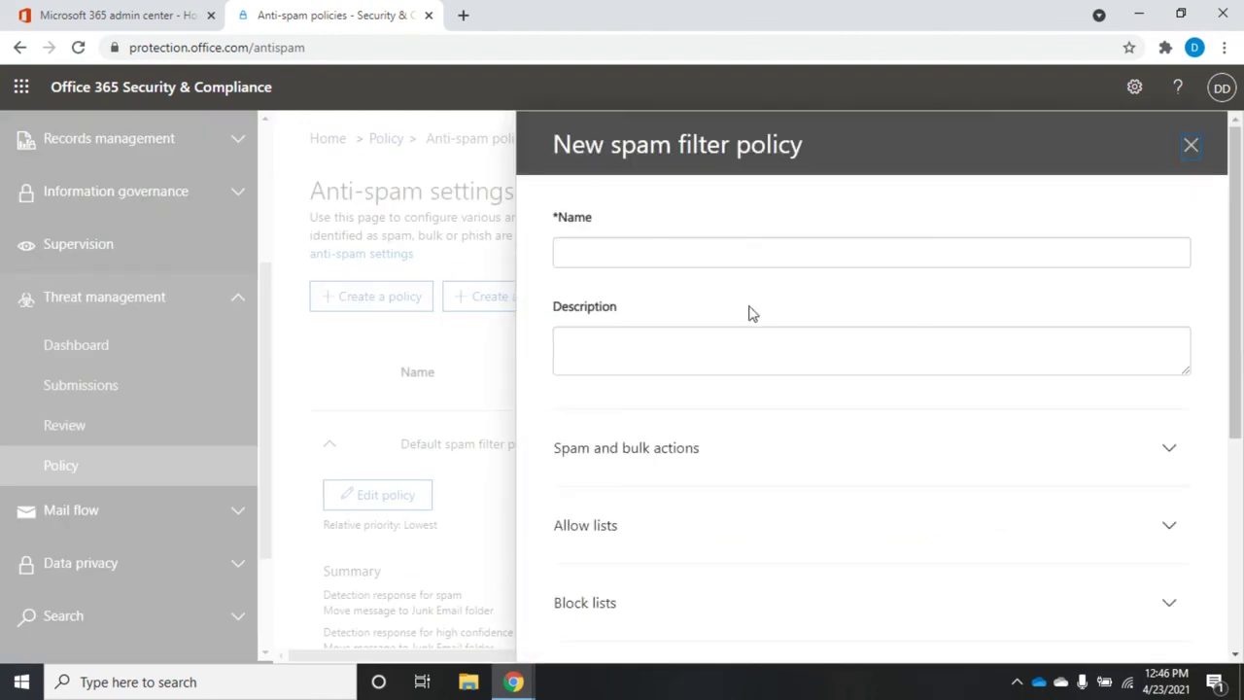
pyautogui.click(743, 249)
pyautogui.write('Test')
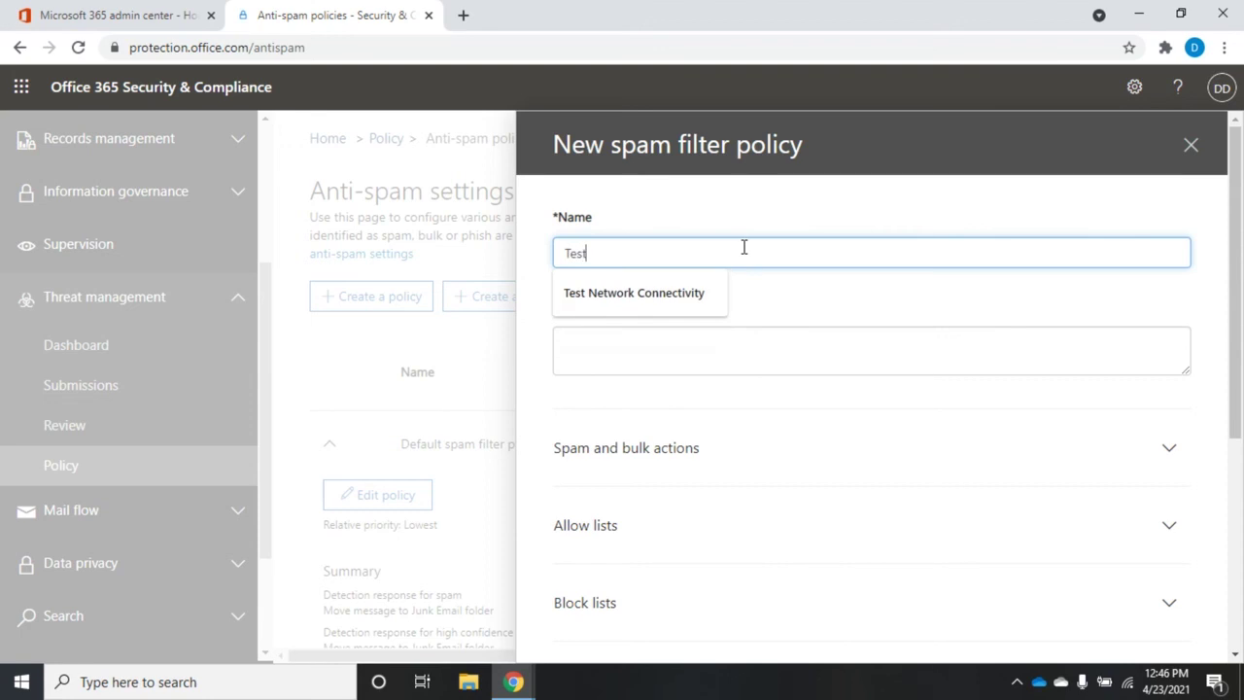
pyautogui.click(795, 314)
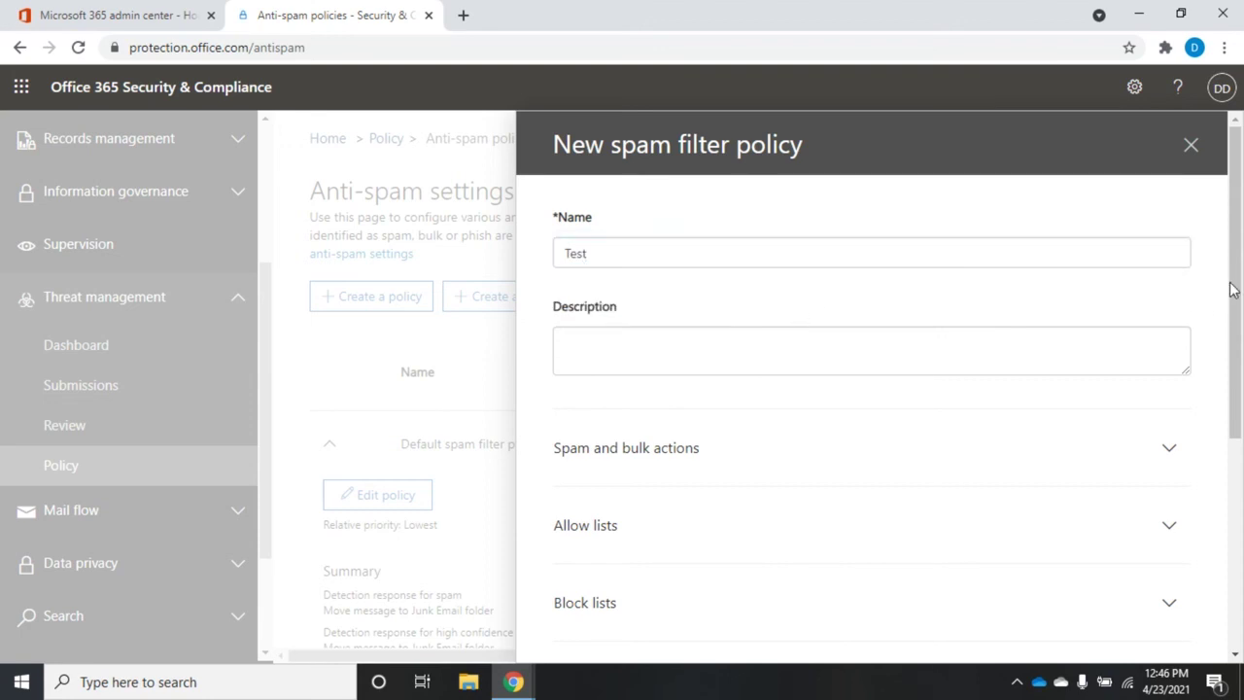
# Step: Expand the Applied to section of the new policy and add a Recipient domain is condition
pyautogui.moveTo(1235, 292); pyautogui.dragTo(1240, 404)
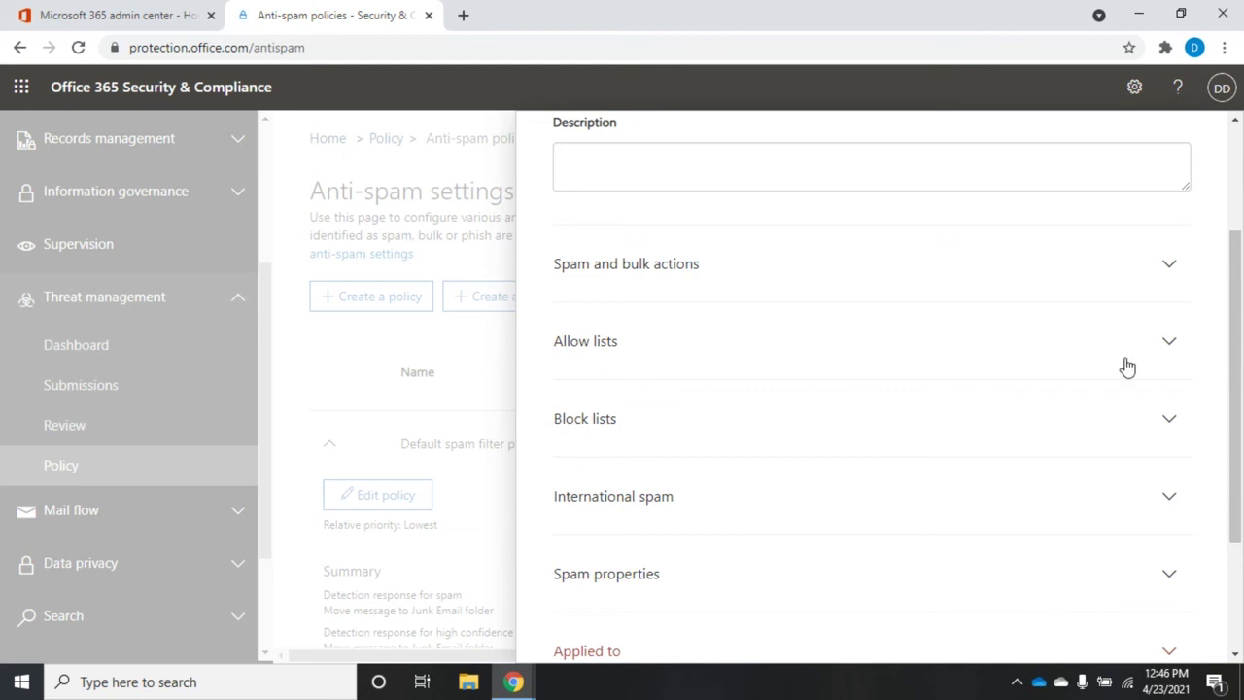
pyautogui.click(1238, 561)
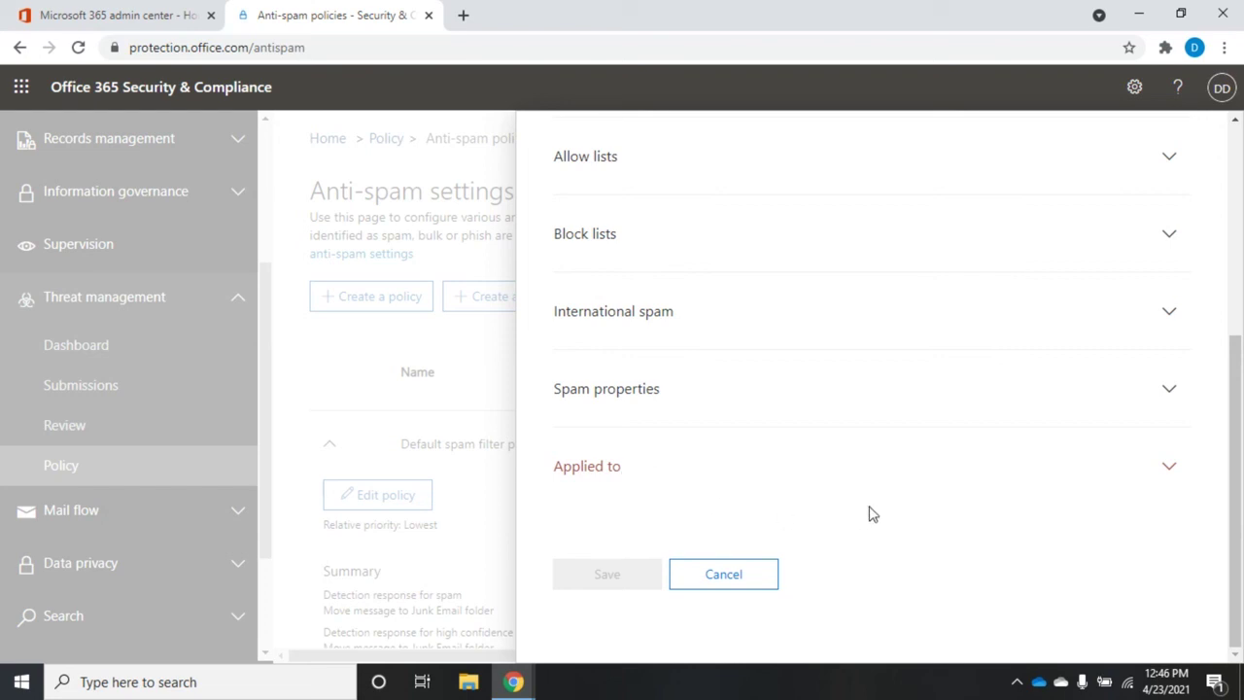
pyautogui.click(1169, 468)
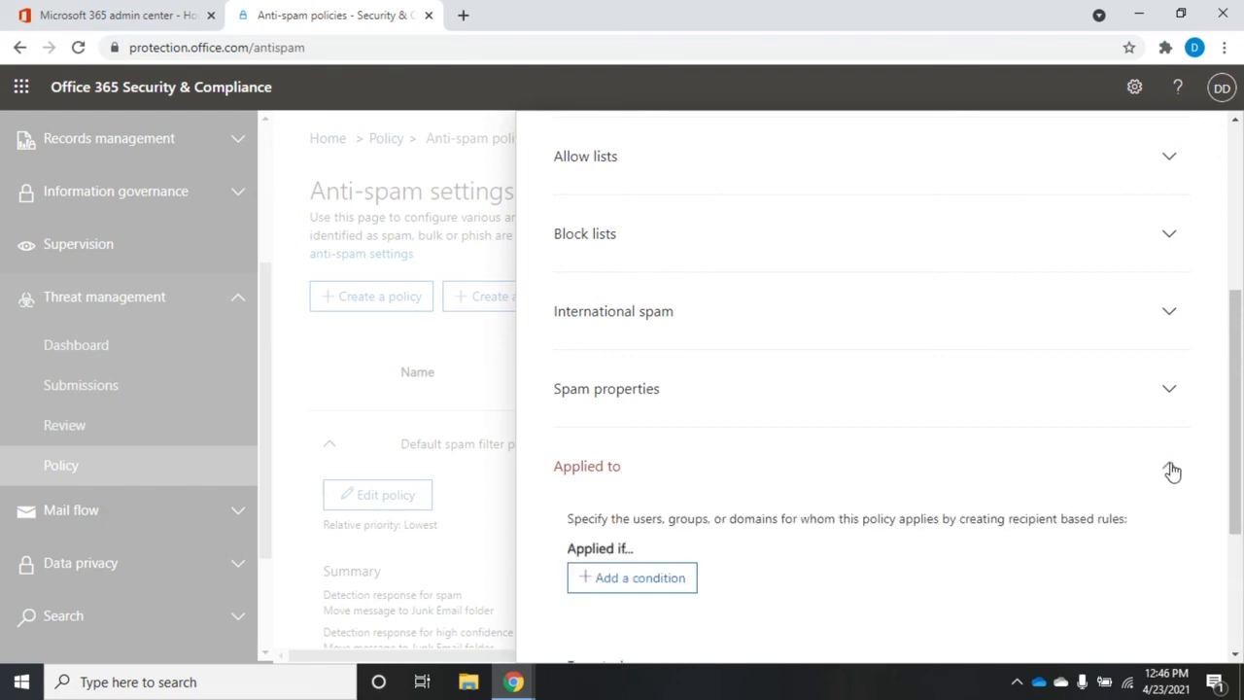
pyautogui.scroll(-3, 1237, 333)
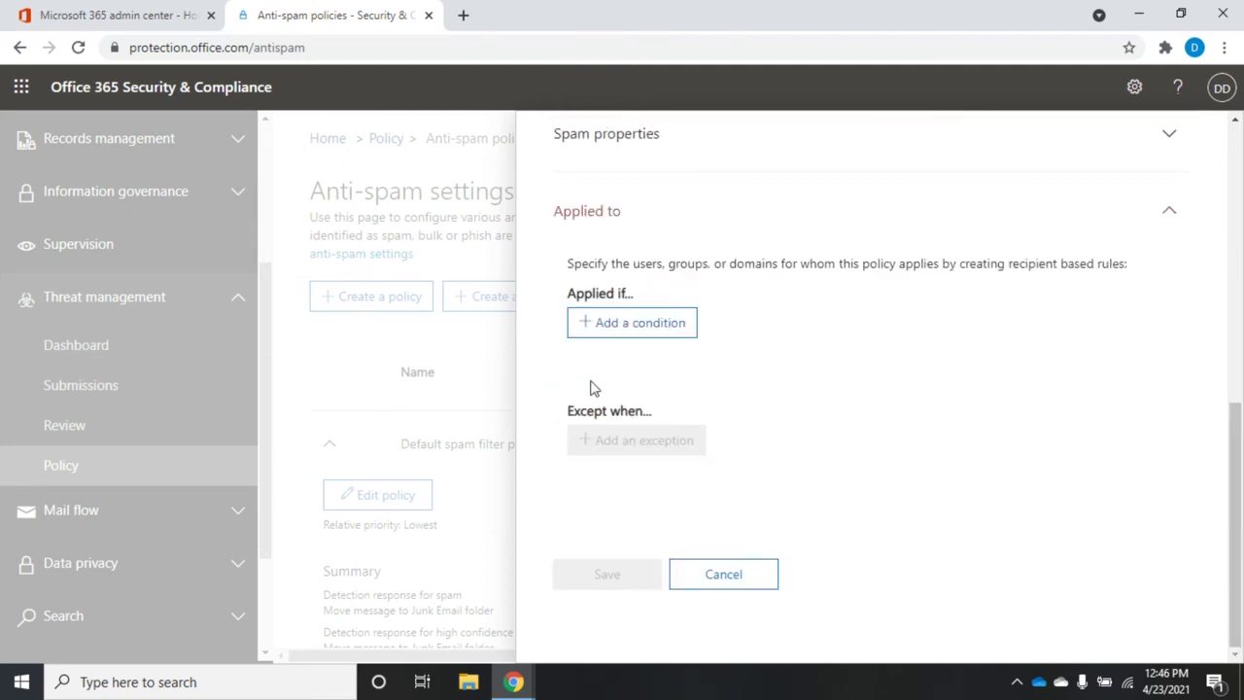
pyautogui.click(608, 331)
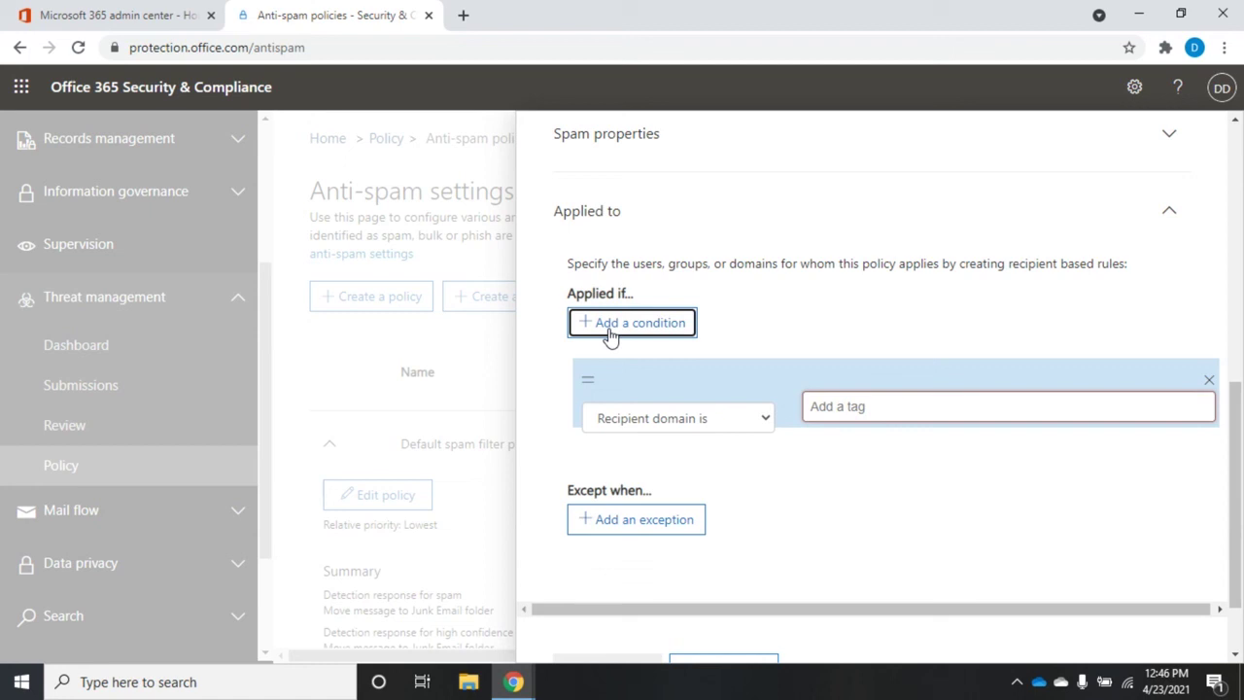
# Step: Review the available recipient condition types and the exception option under Applied to
pyautogui.click(765, 421)
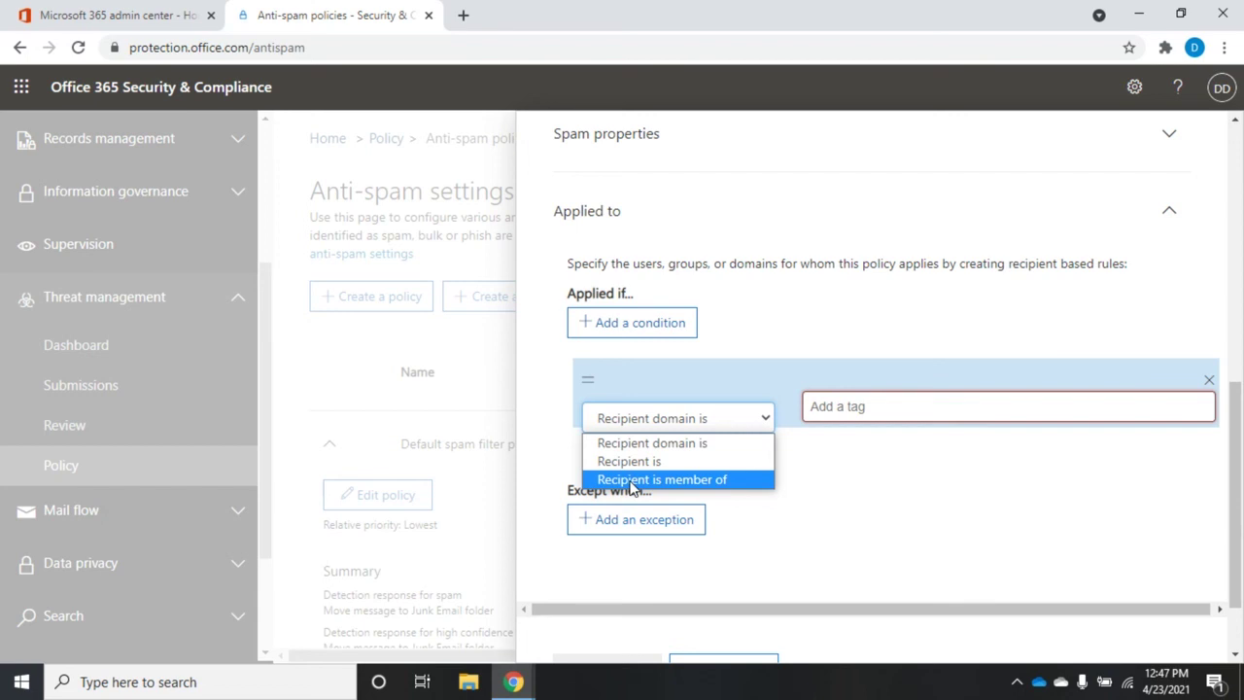
pyautogui.click(924, 482)
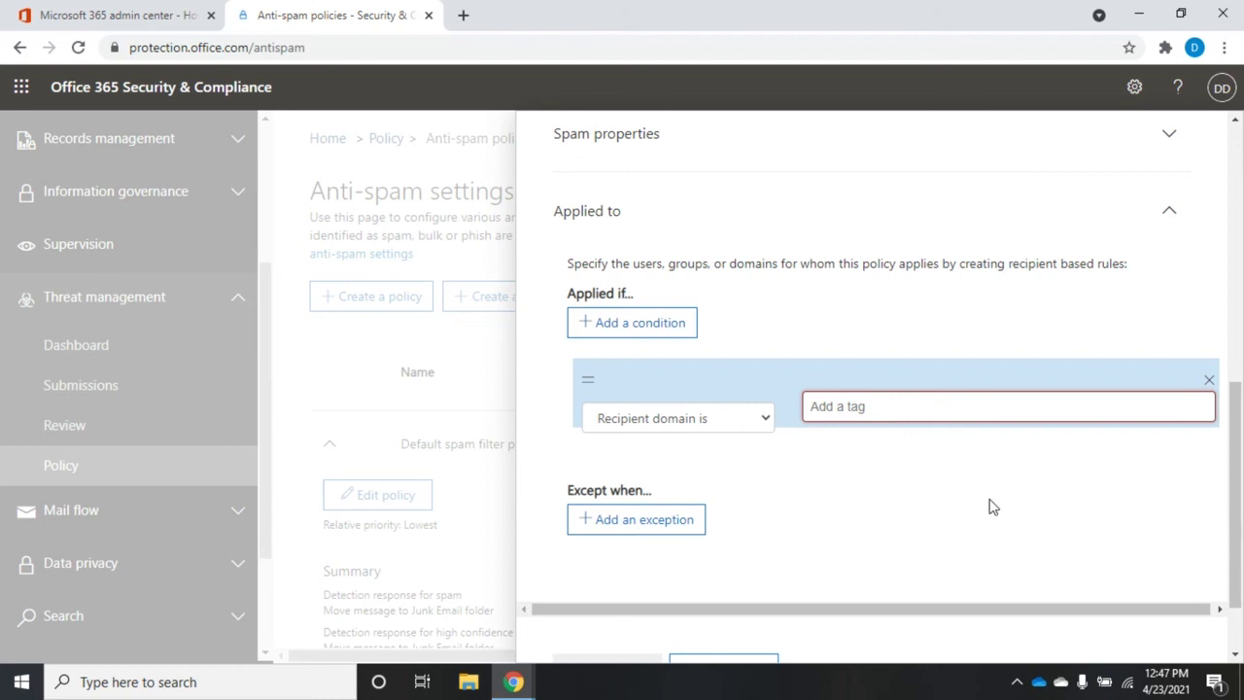
pyautogui.moveTo(1239, 430); pyautogui.dragTo(1240, 503)
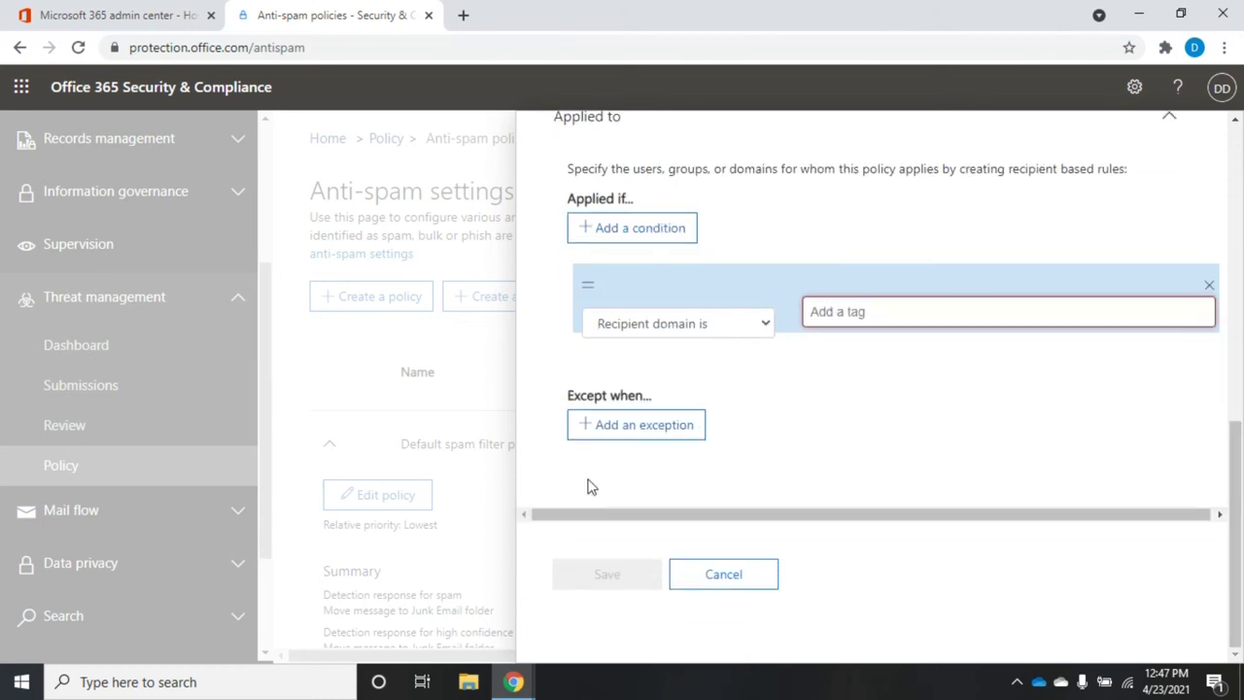
# Step: Add a Recipient domain is exception to the new policy, check the available exception types, and cancel the policy creation
pyautogui.click(626, 433)
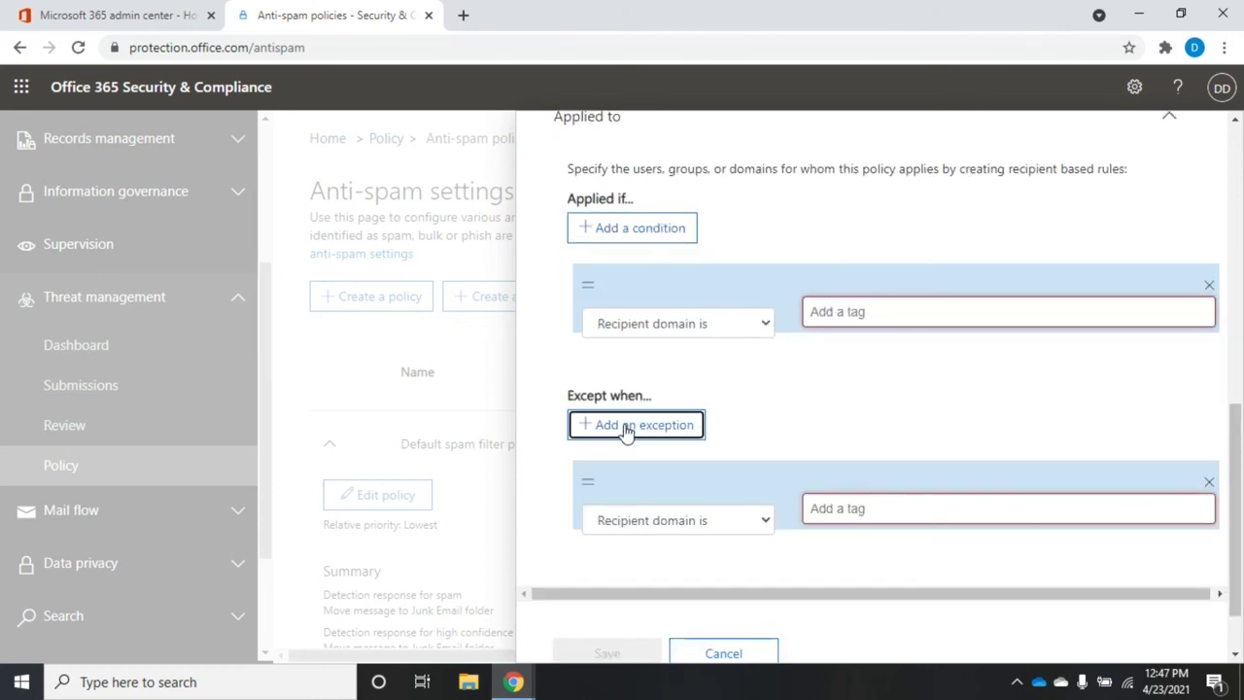
pyautogui.click(761, 526)
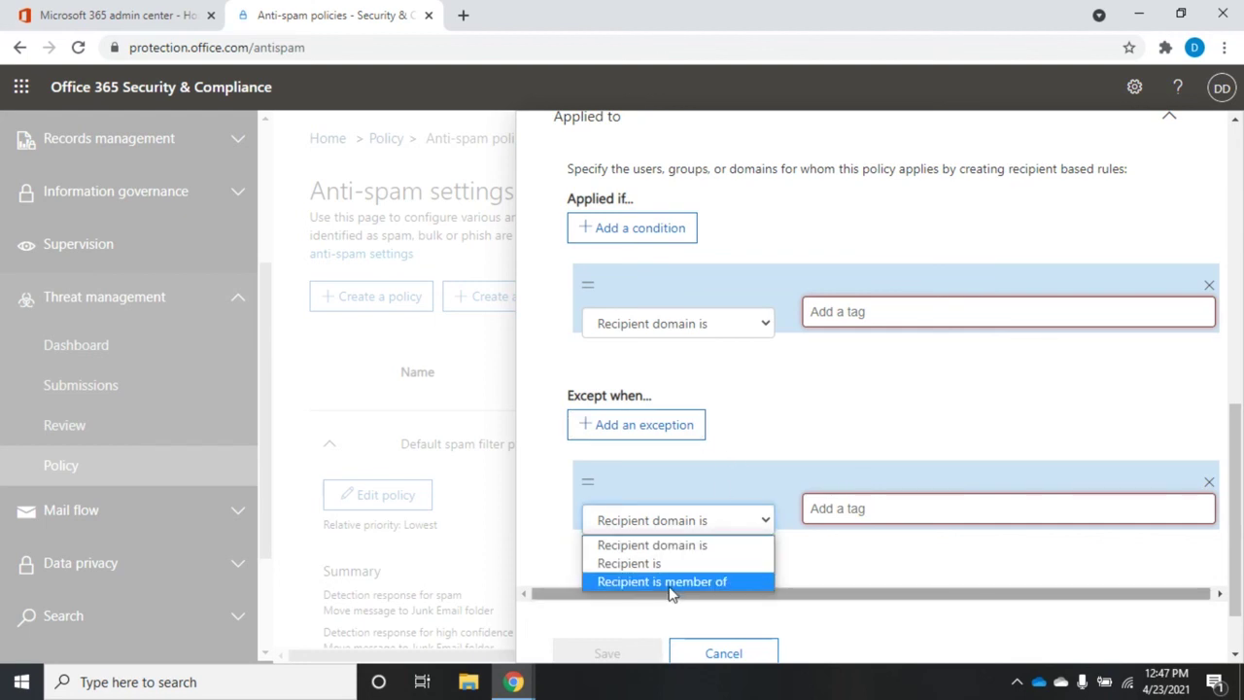
pyautogui.click(822, 560)
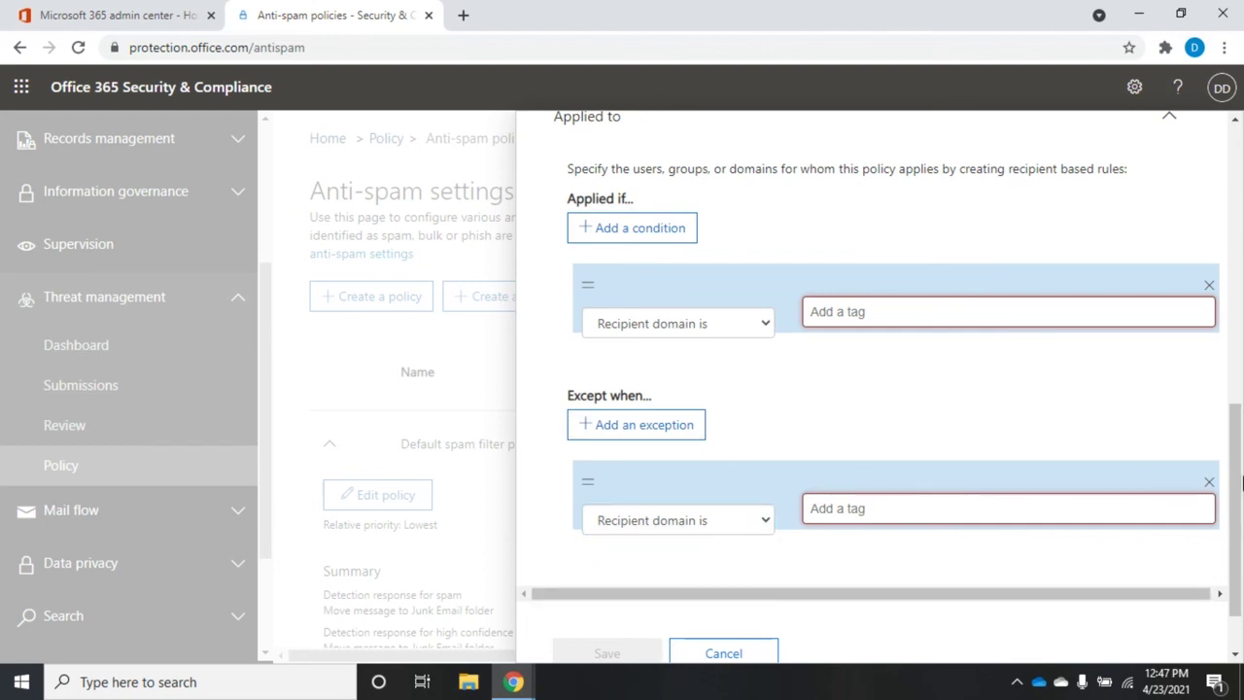
pyautogui.moveTo(1241, 483); pyautogui.dragTo(1241, 603)
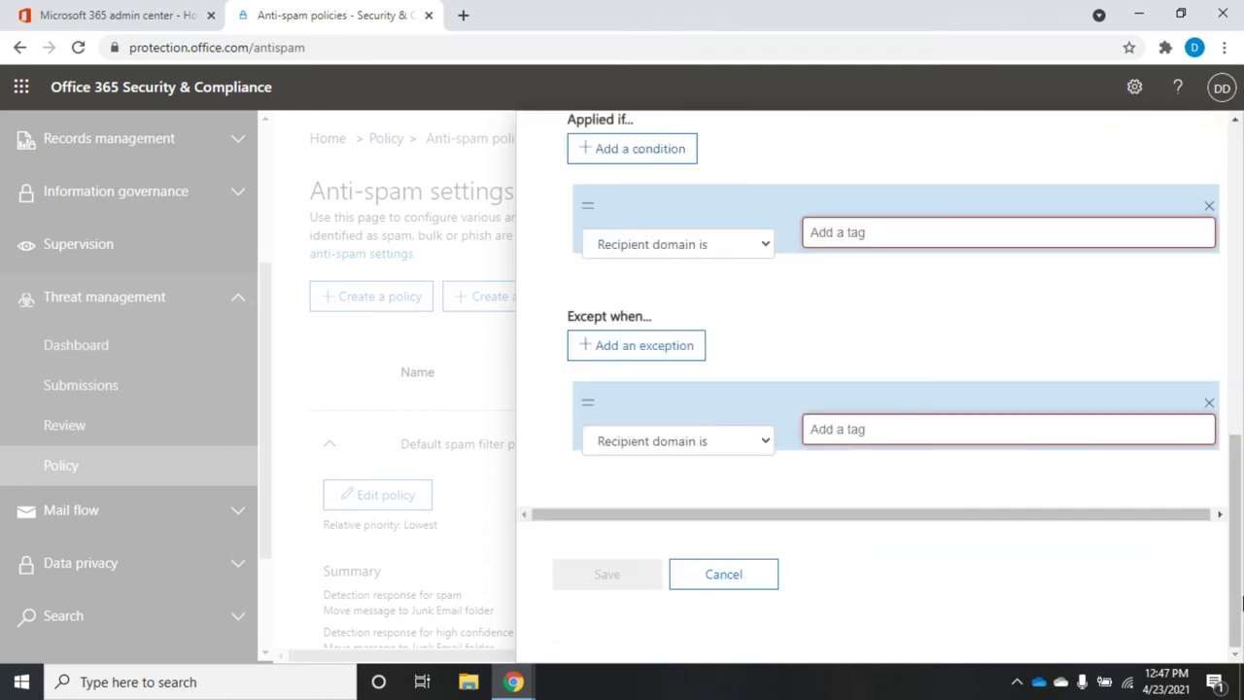
pyautogui.click(716, 574)
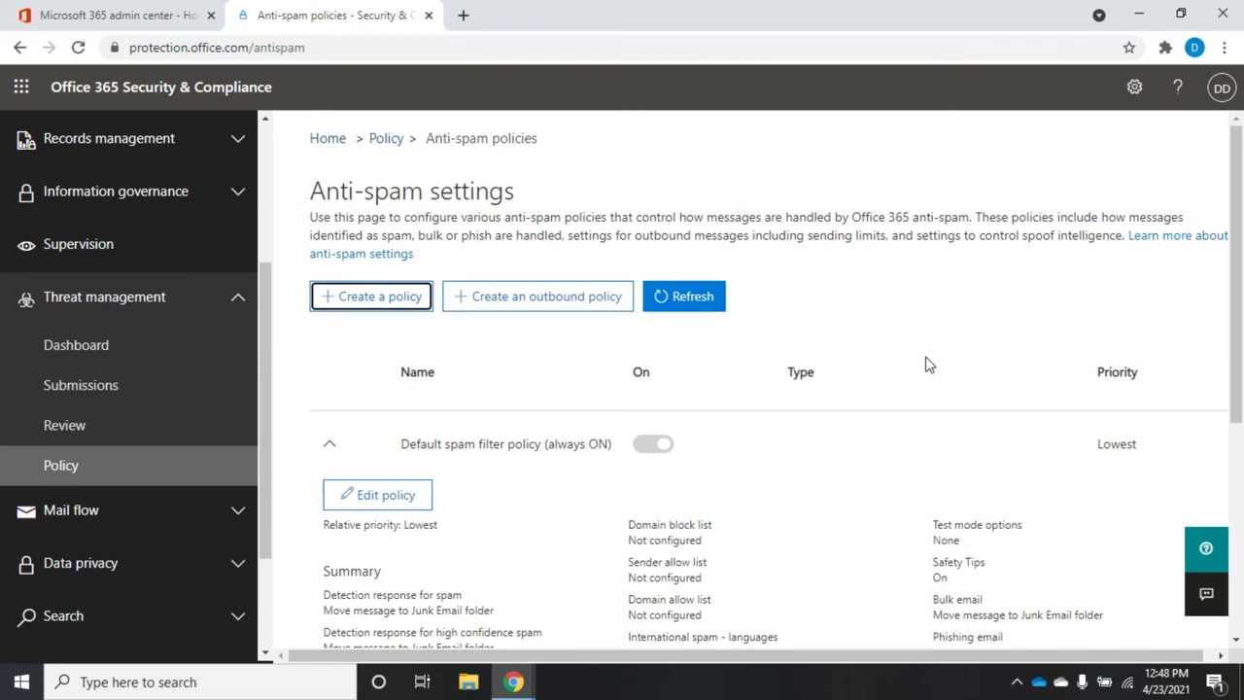
# Step: Open the Anti-malware page from the threat policies and review the Default policy's details and summary
pyautogui.click(386, 141)
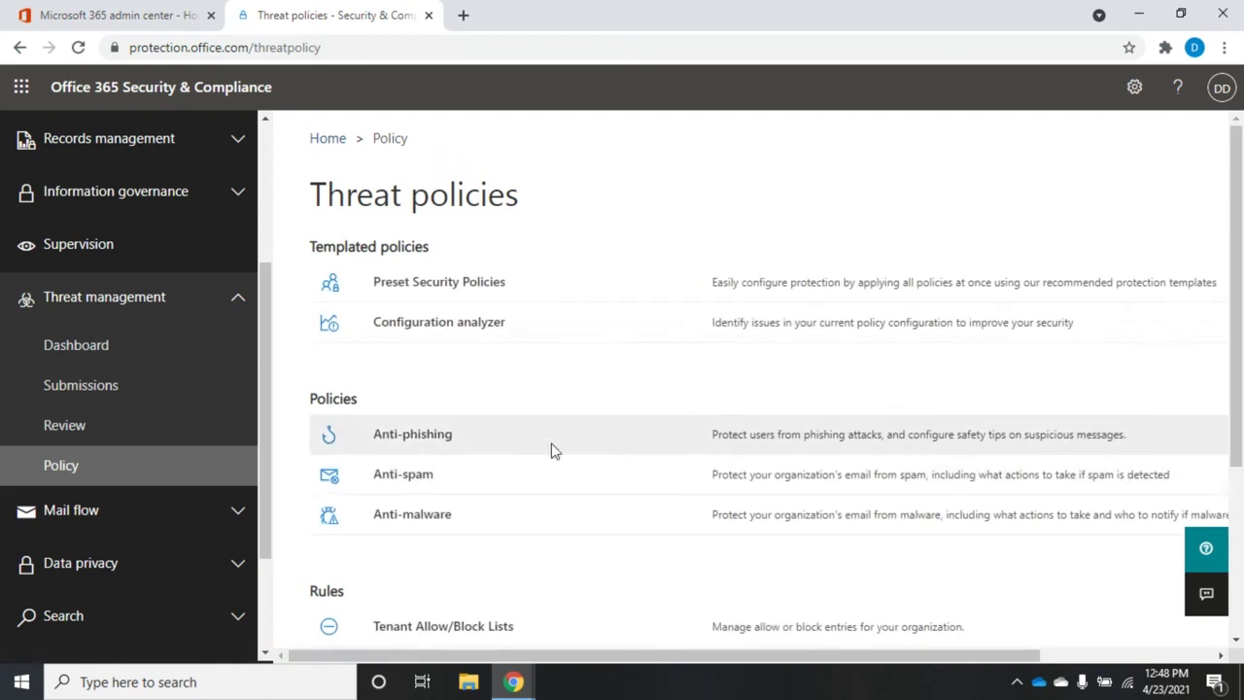
pyautogui.click(408, 520)
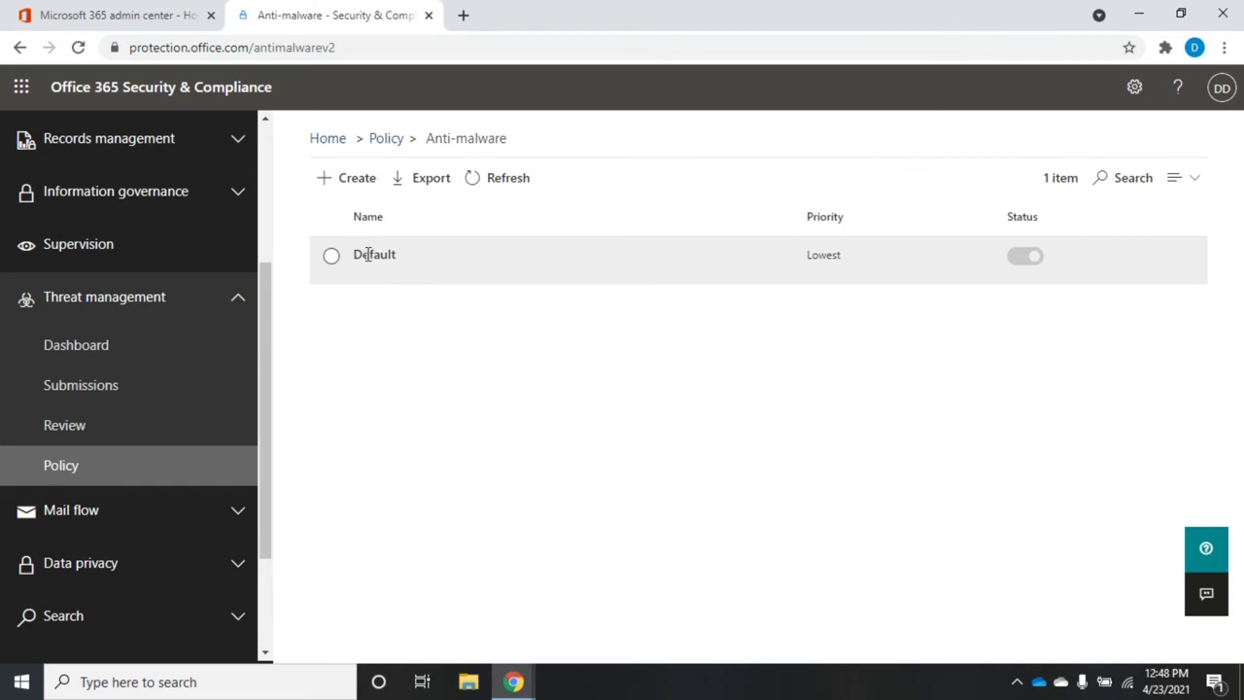
pyautogui.click(332, 257)
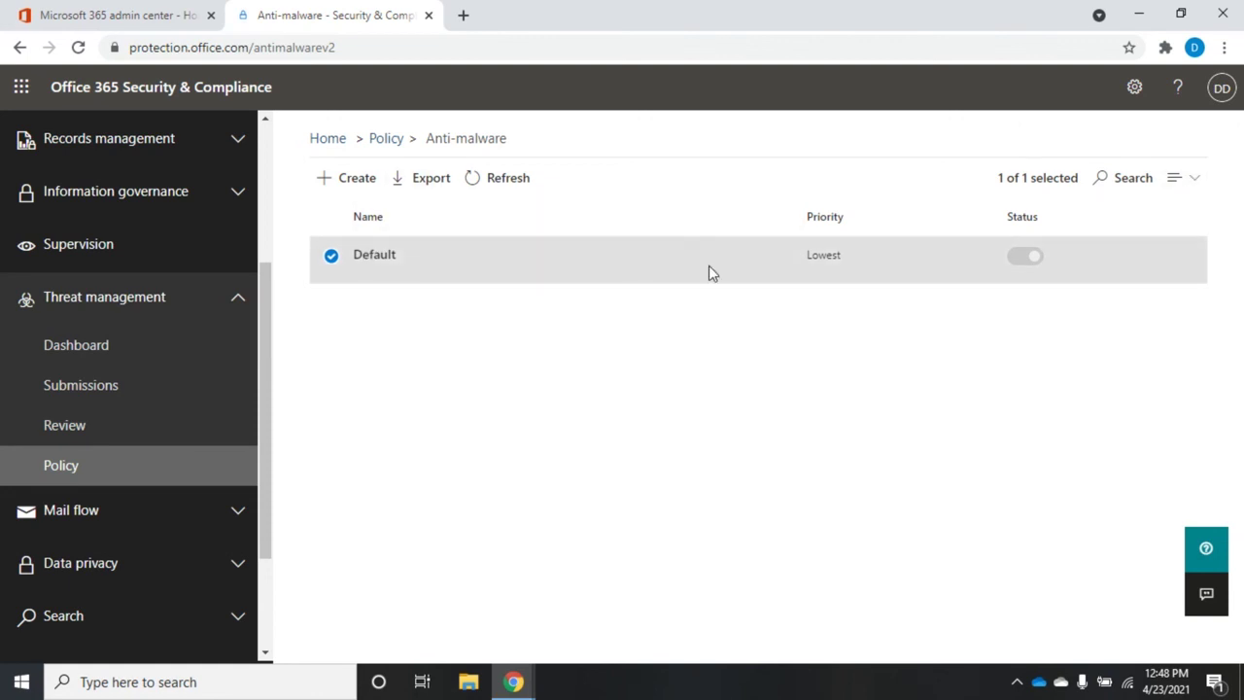
pyautogui.click(373, 255)
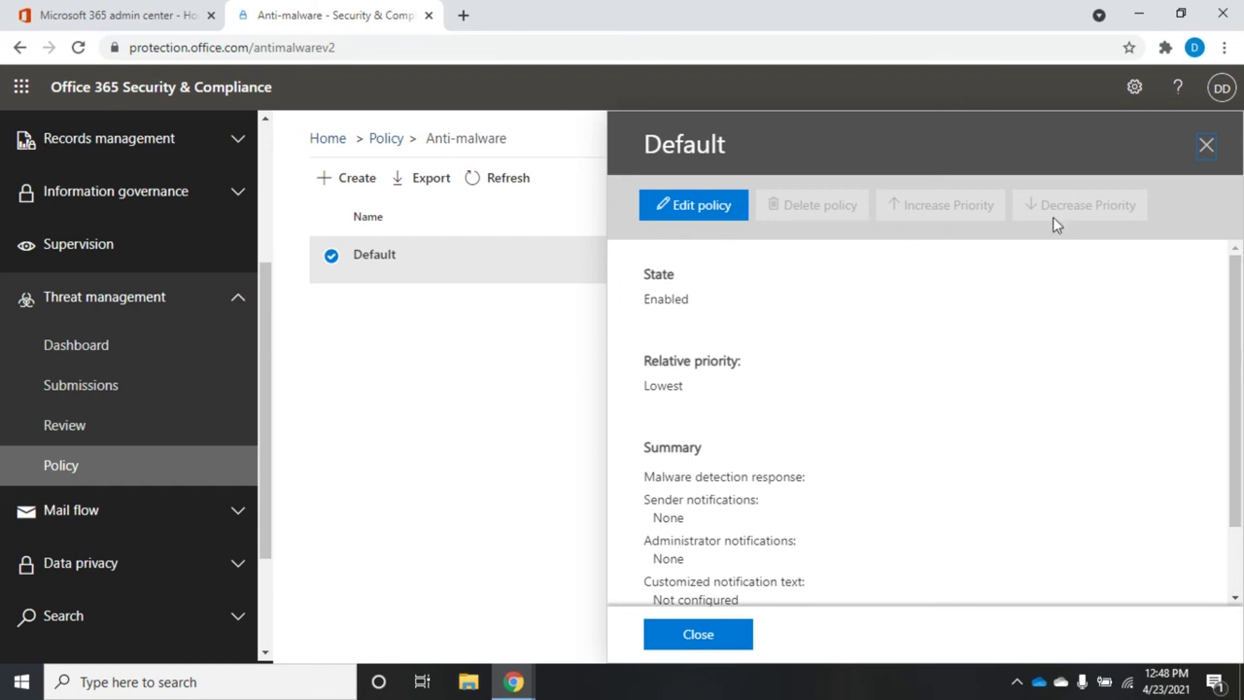
pyautogui.scroll(-2, 1232, 315)
pyautogui.scroll(2, 1232, 320)
pyautogui.scroll(-2, 1236, 334)
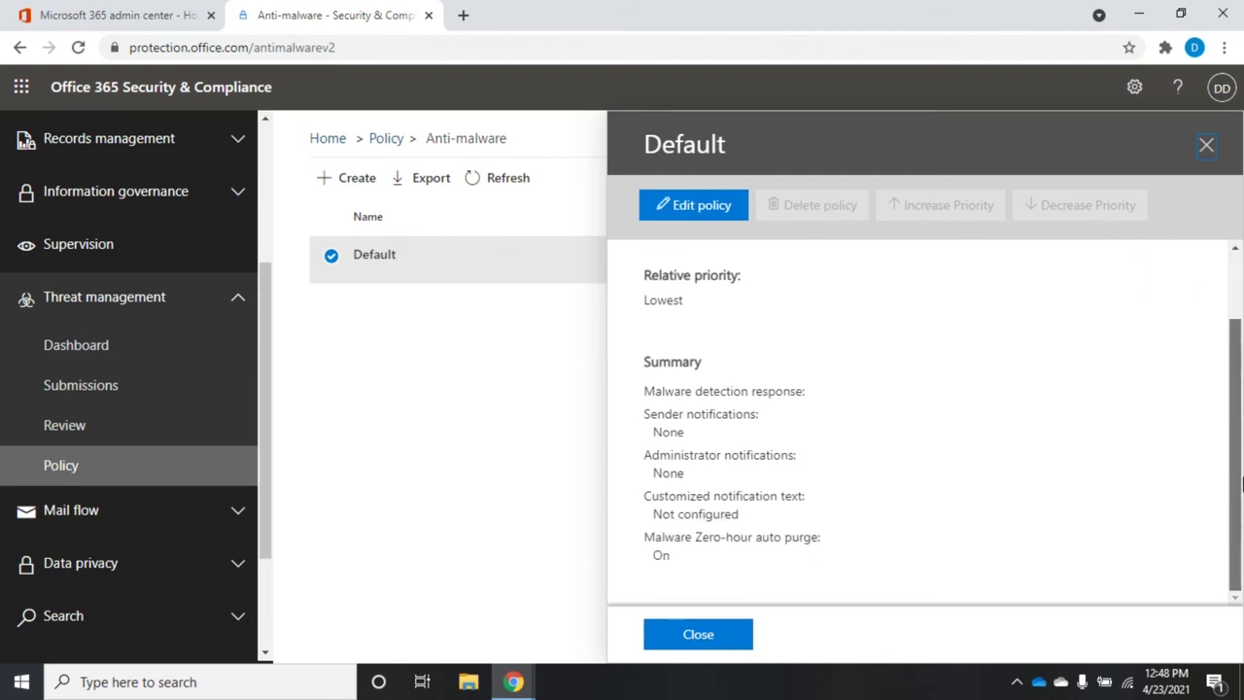
# Step: Open the Default anti-malware policy for editing and try each Malware detection response notification option, returning the selection to No
pyautogui.click(683, 204)
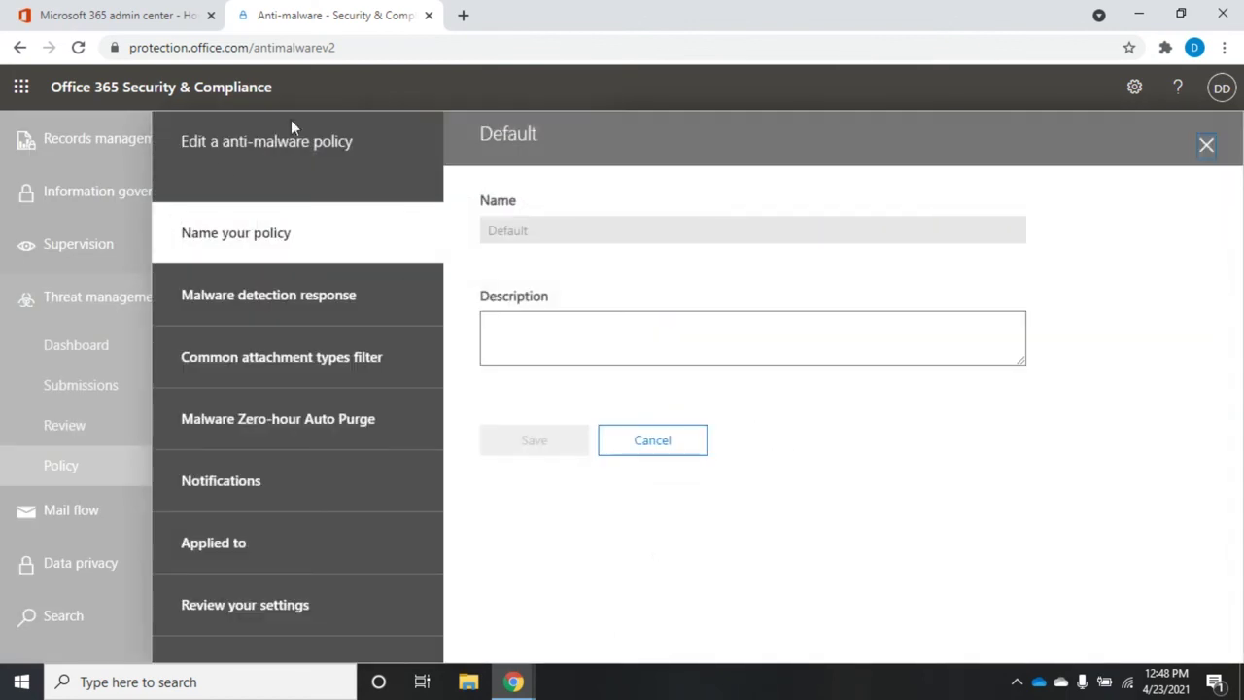
pyautogui.doubleClick(279, 304)
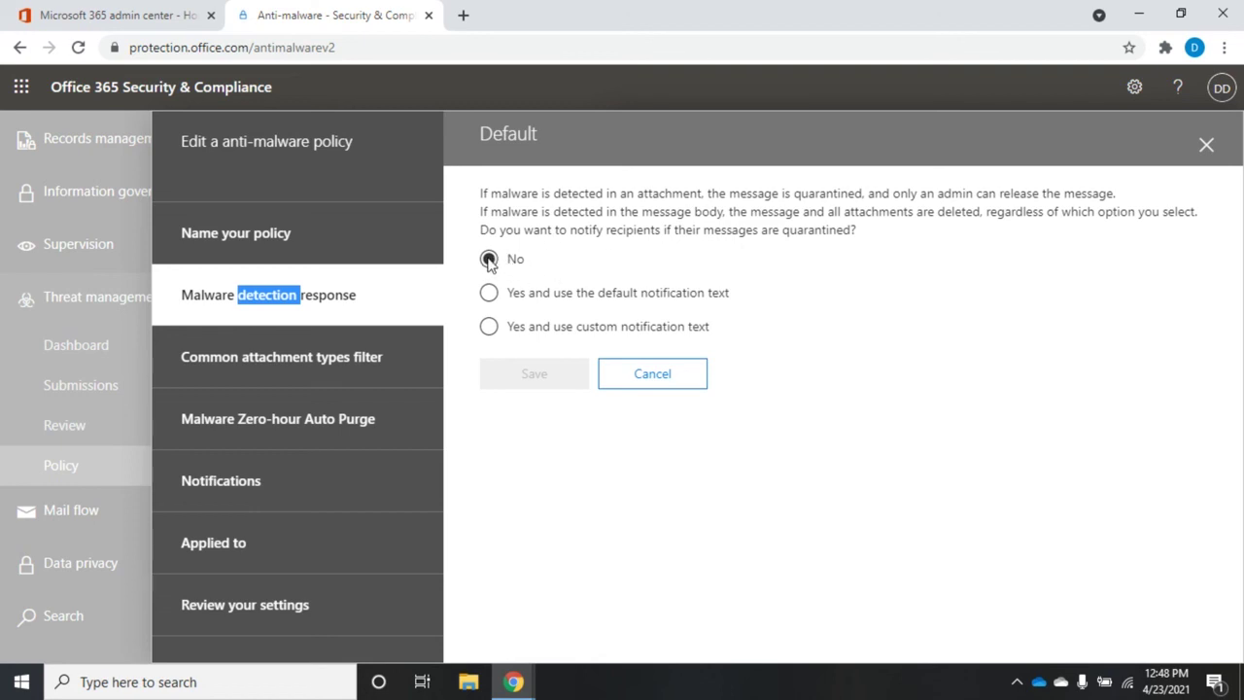
pyautogui.click(487, 296)
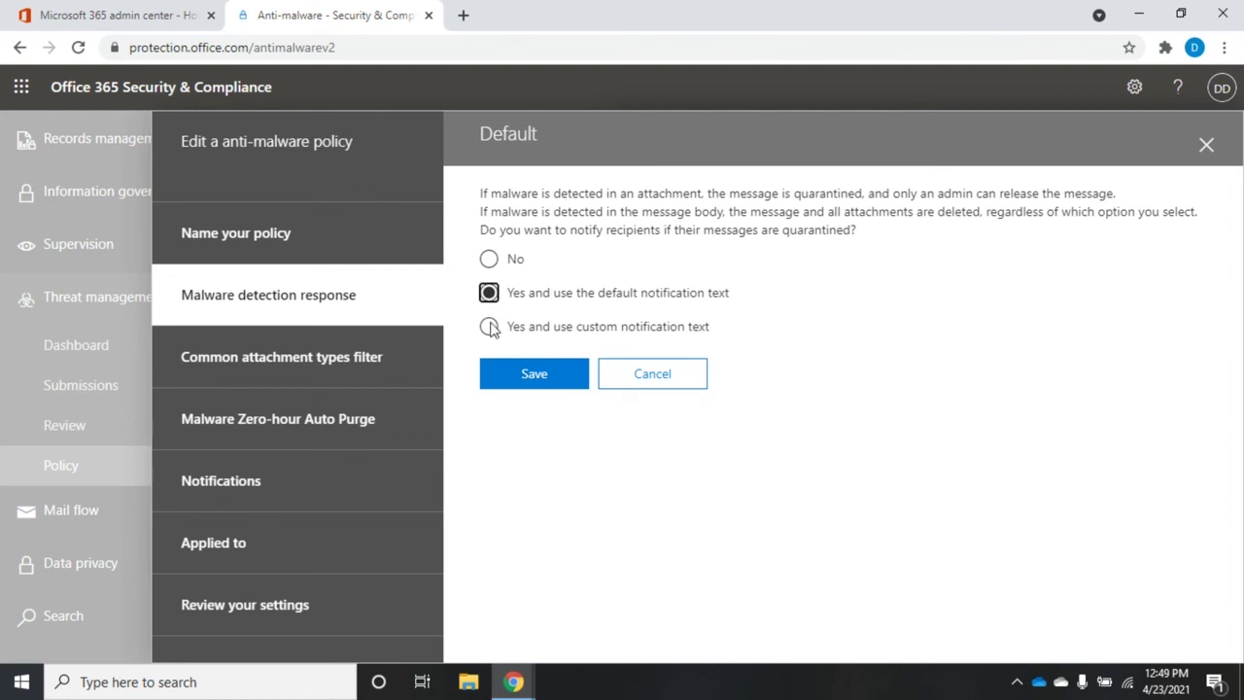
pyautogui.click(489, 328)
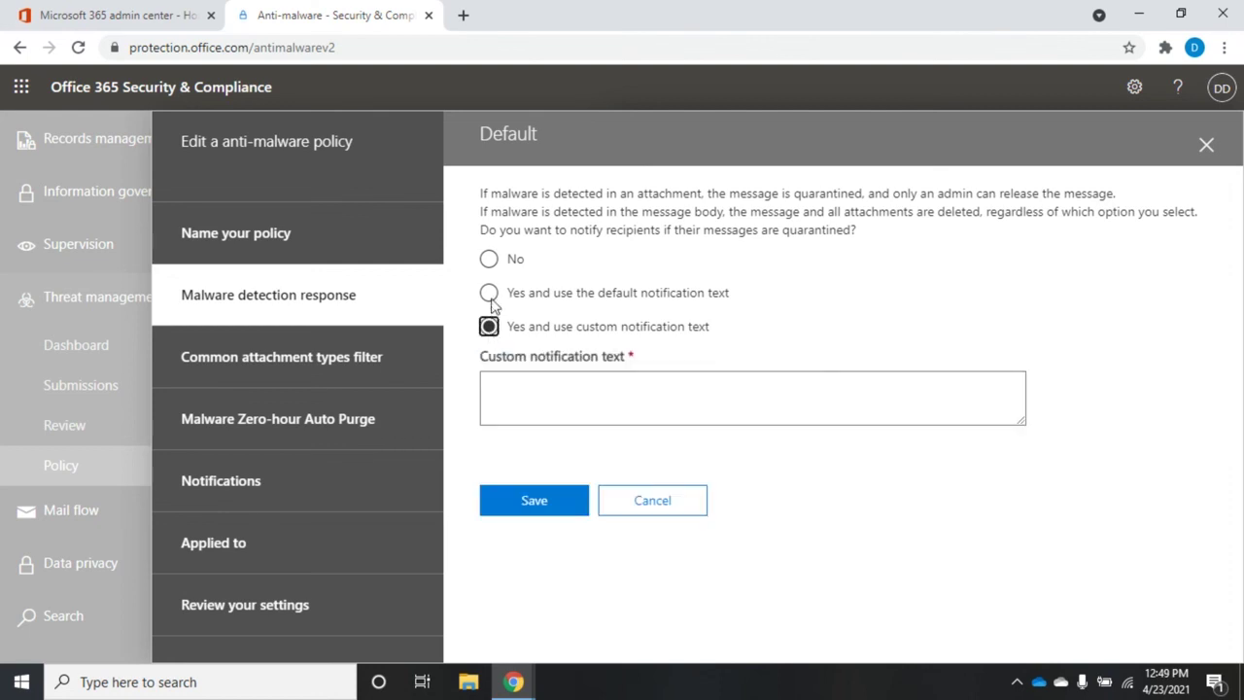
pyautogui.click(488, 257)
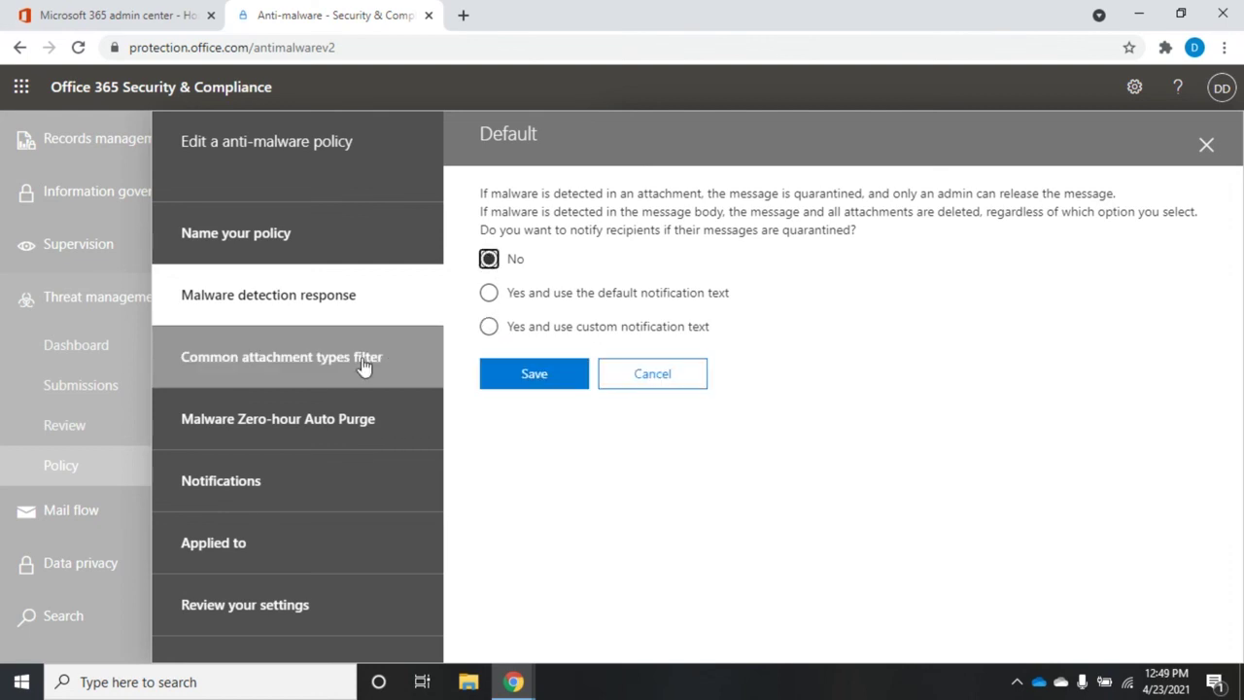
# Step: Review the Common attachment types filter, Malware Zero-hour Auto Purge, Notifications and Applied to settings, rechecking Malware detection response and the attachment filter
pyautogui.click(317, 367)
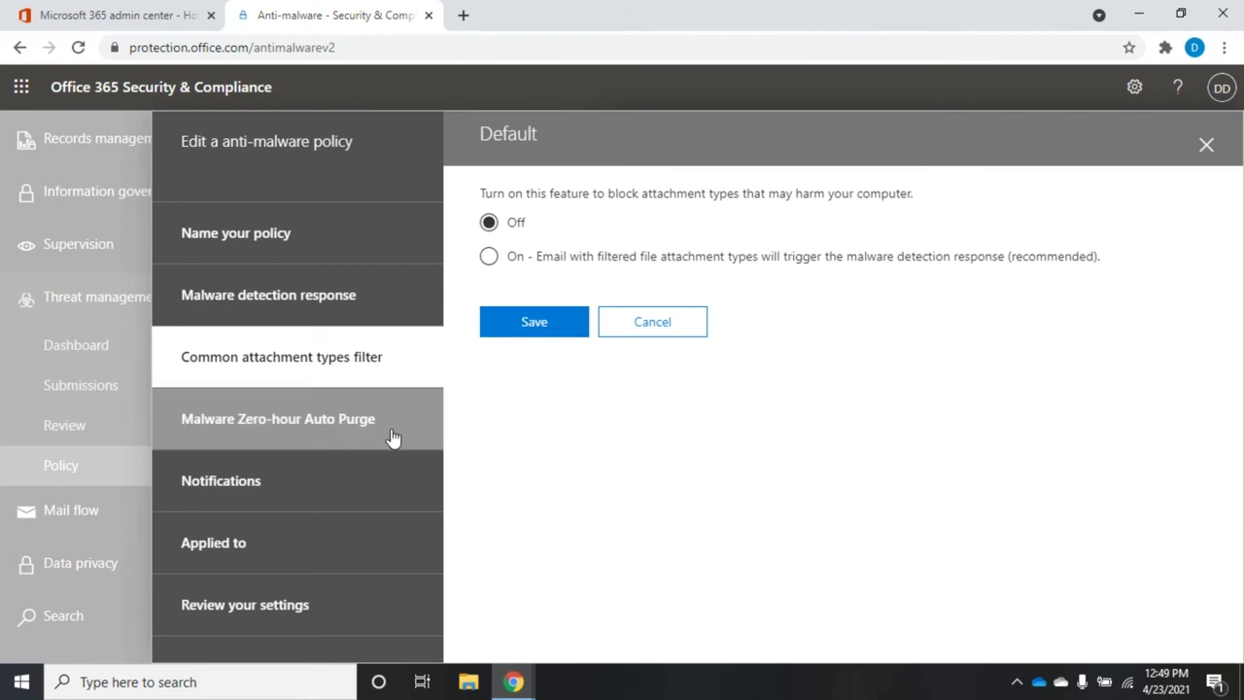
pyautogui.click(293, 435)
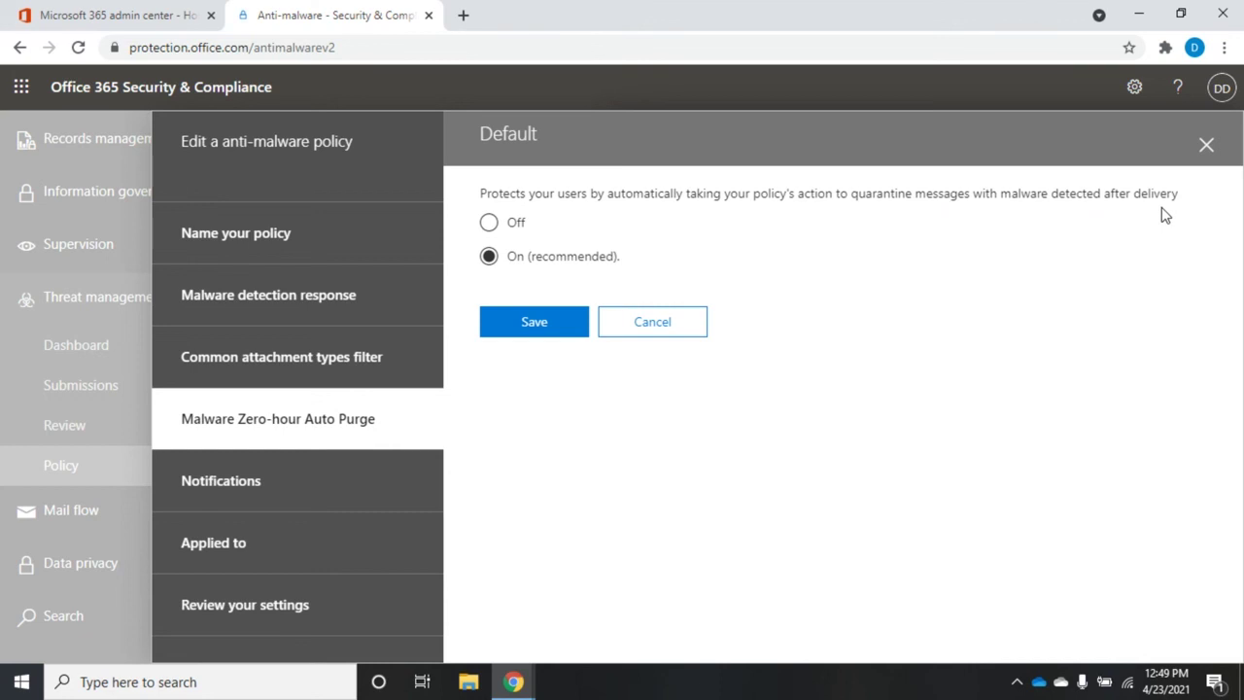
pyautogui.click(224, 479)
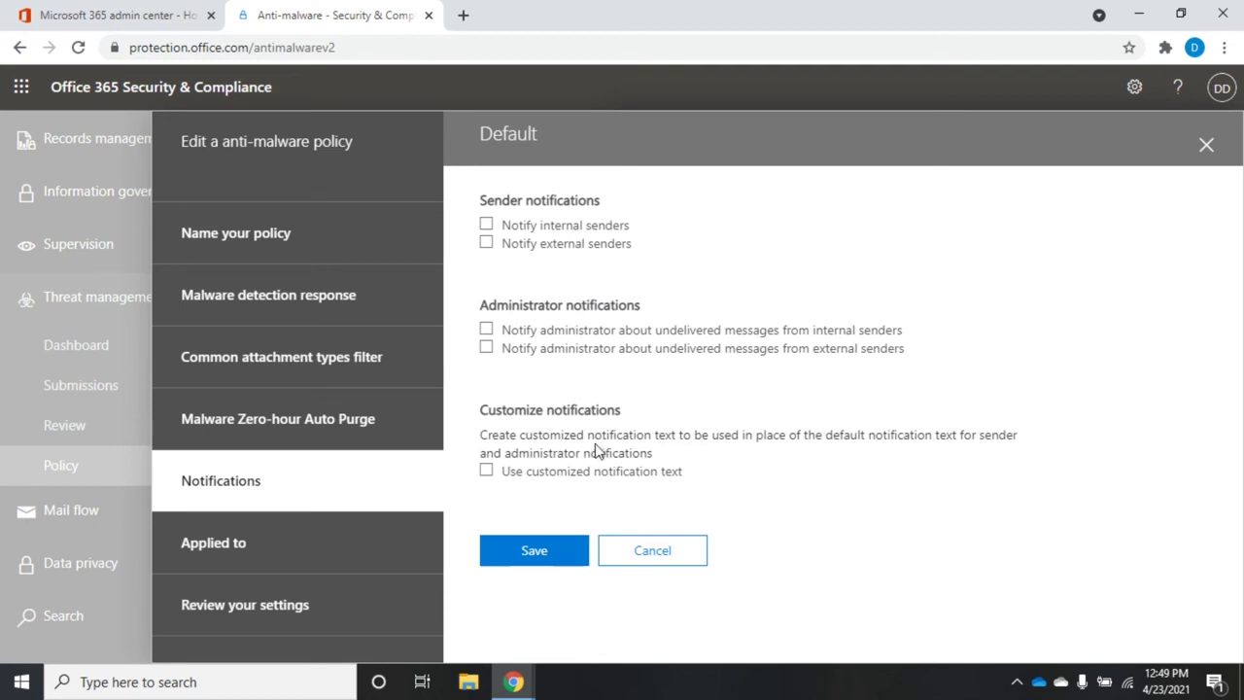
pyautogui.click(223, 561)
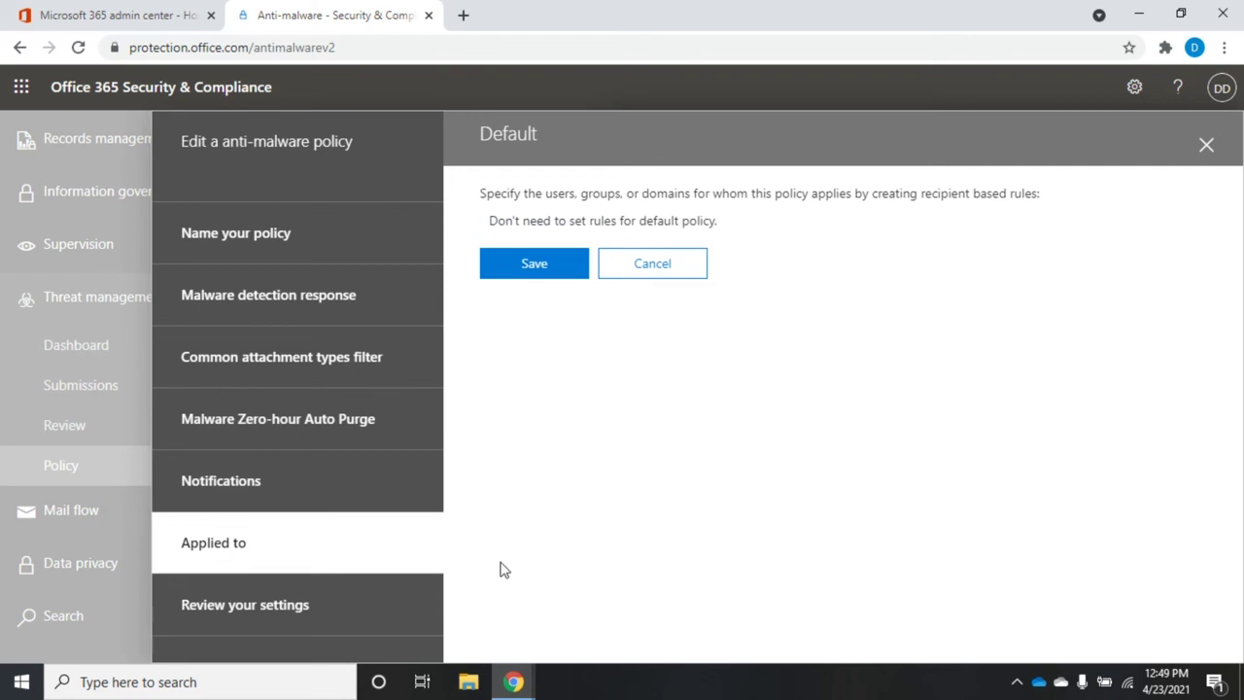
pyautogui.click(541, 275)
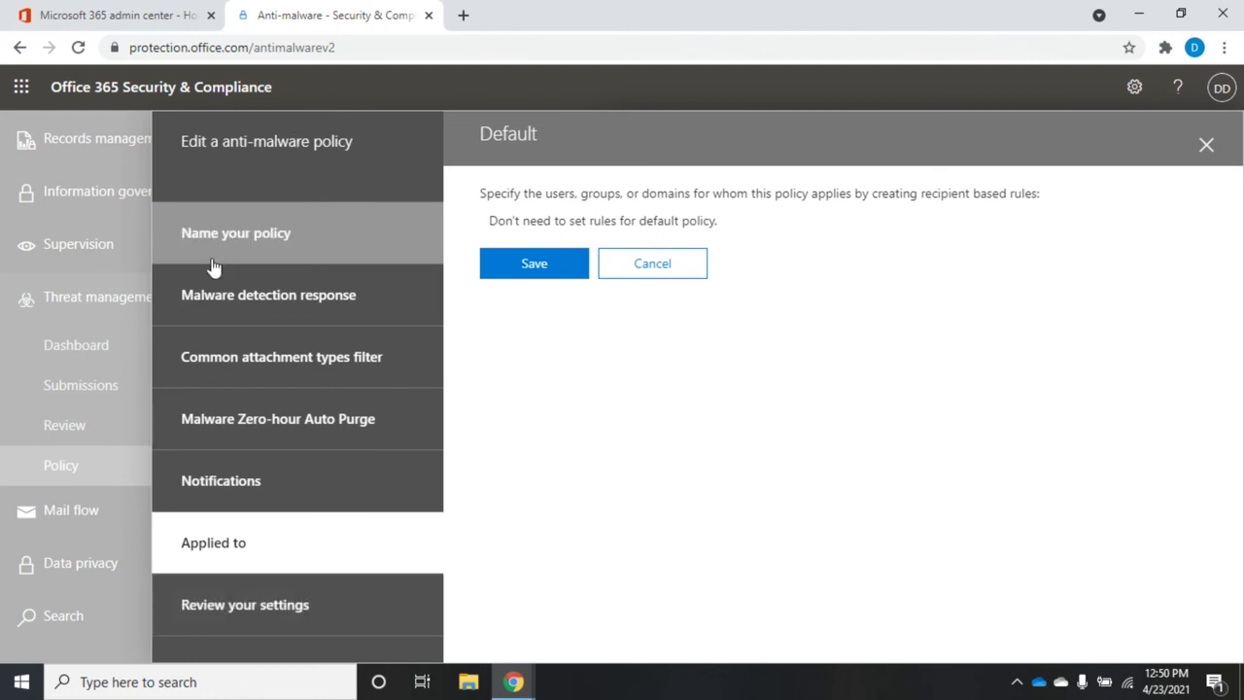
pyautogui.click(241, 296)
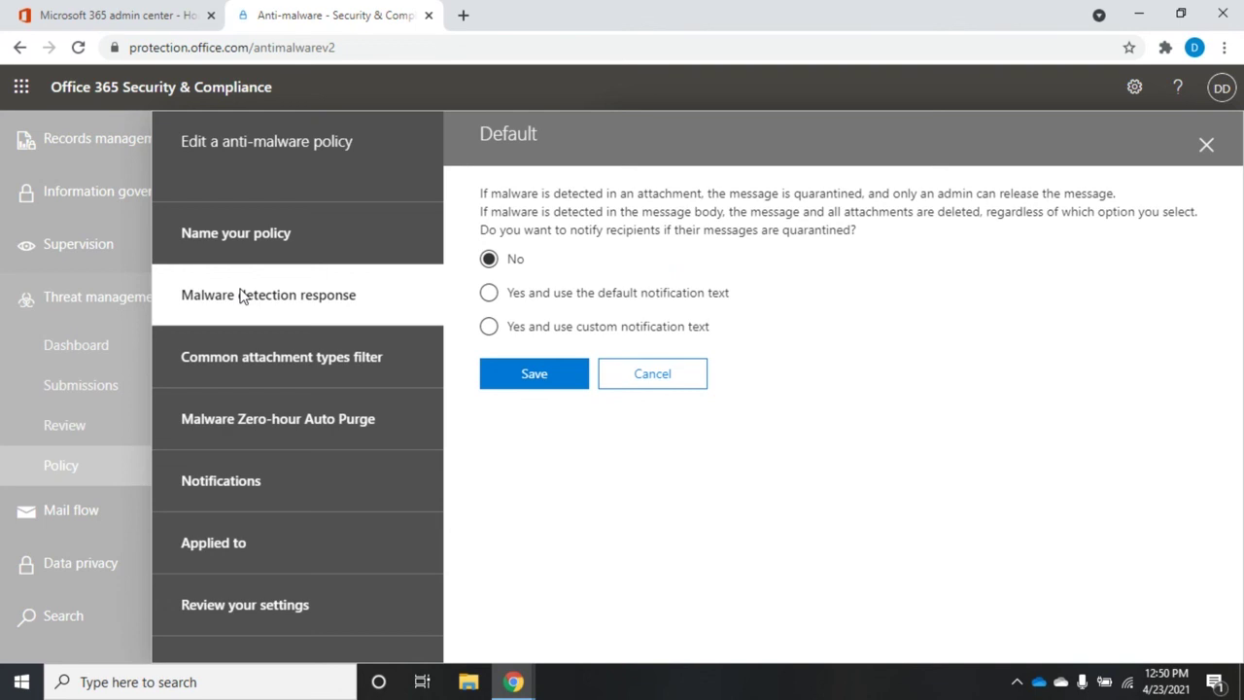
pyautogui.click(294, 361)
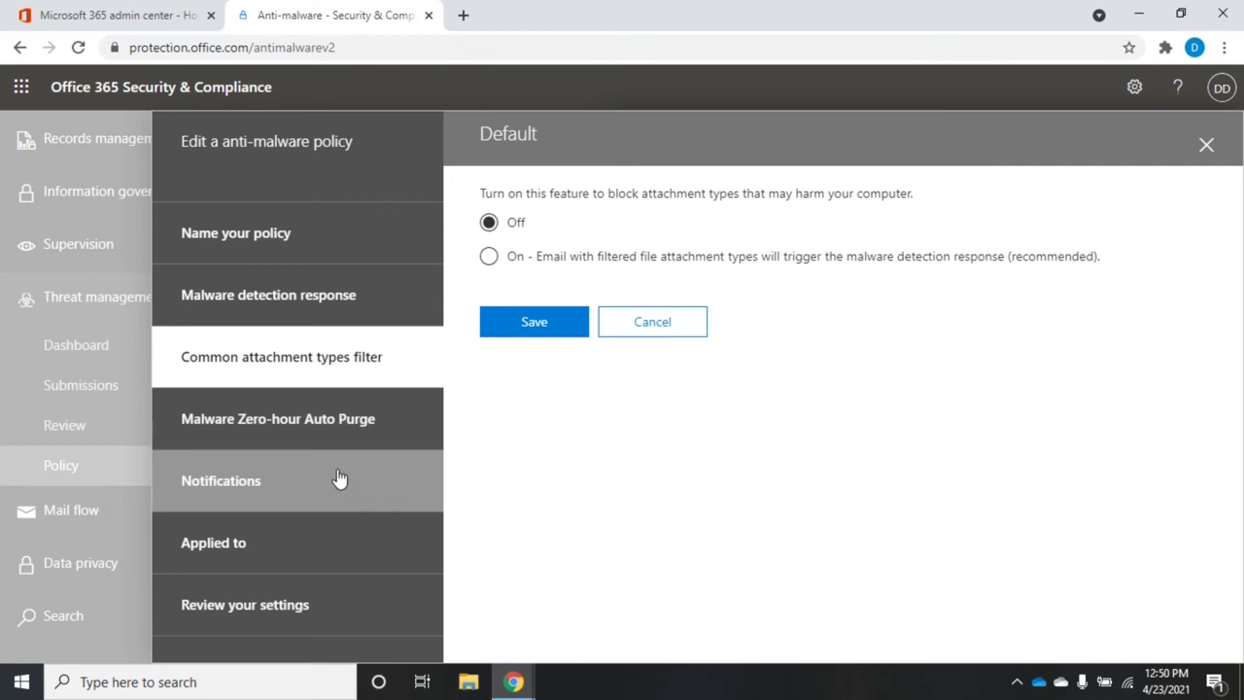
# Step: Exit editing of the Default anti-malware policy without saving any changes and close its details
pyautogui.click(1205, 146)
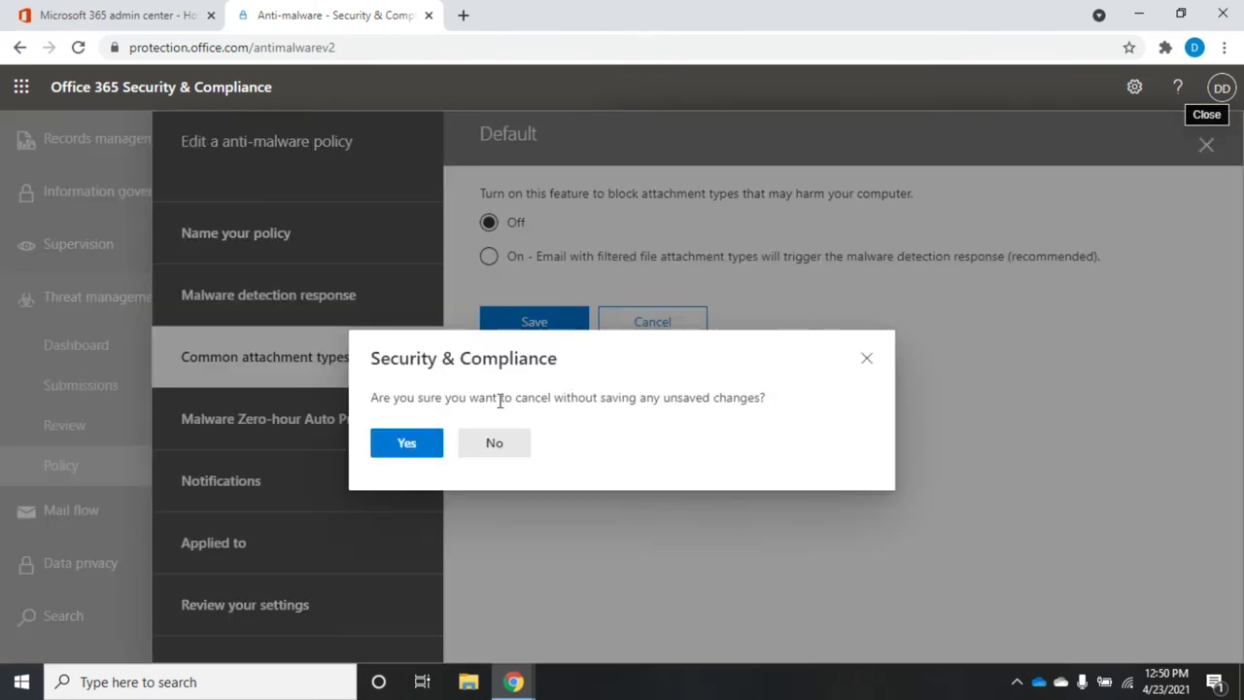
pyautogui.click(507, 453)
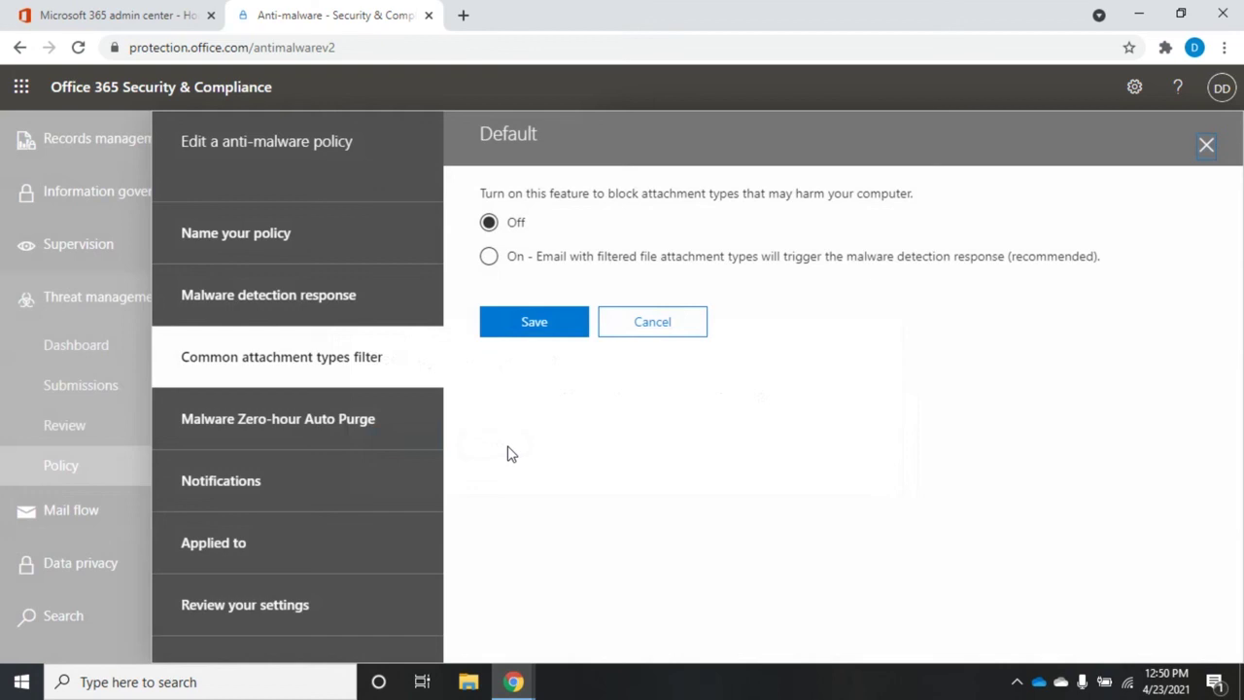
pyautogui.click(1206, 148)
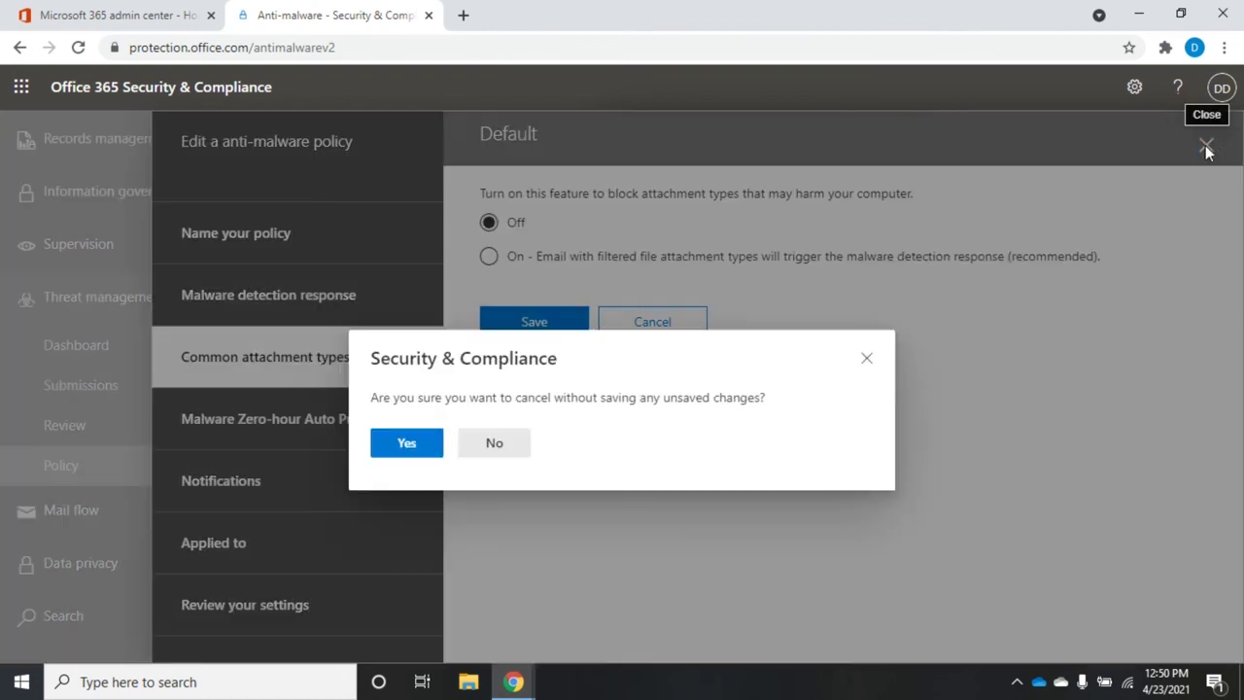
pyautogui.click(402, 444)
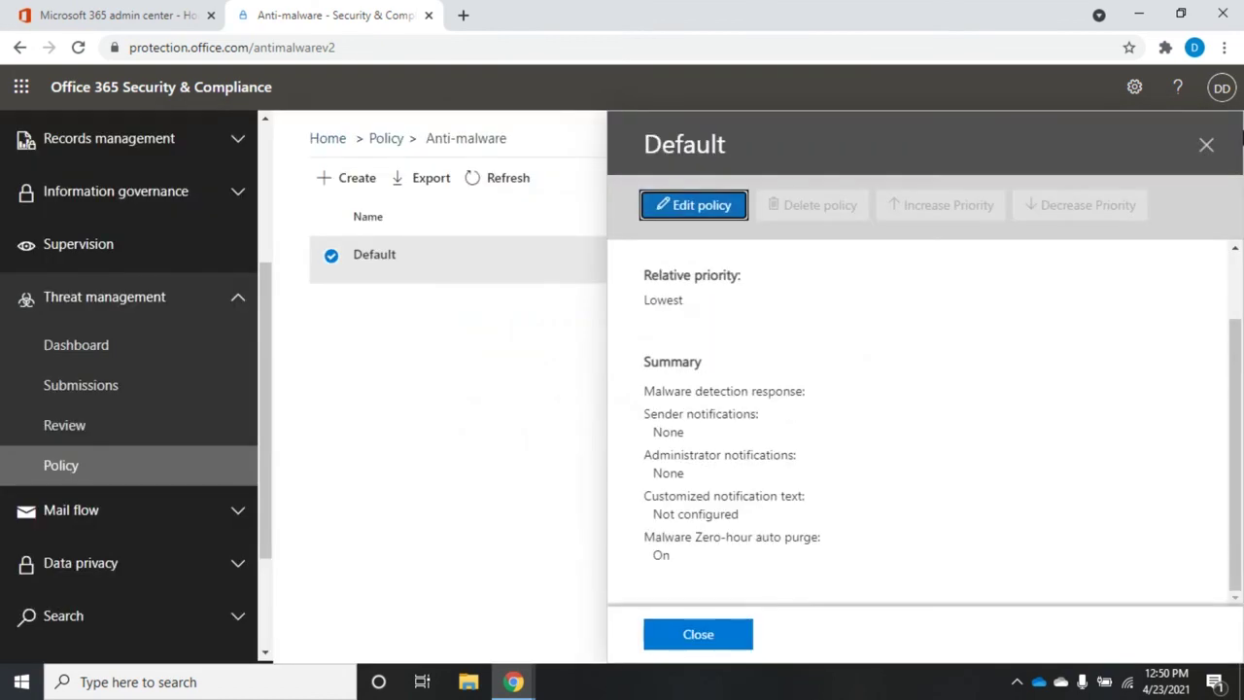
pyautogui.click(1206, 145)
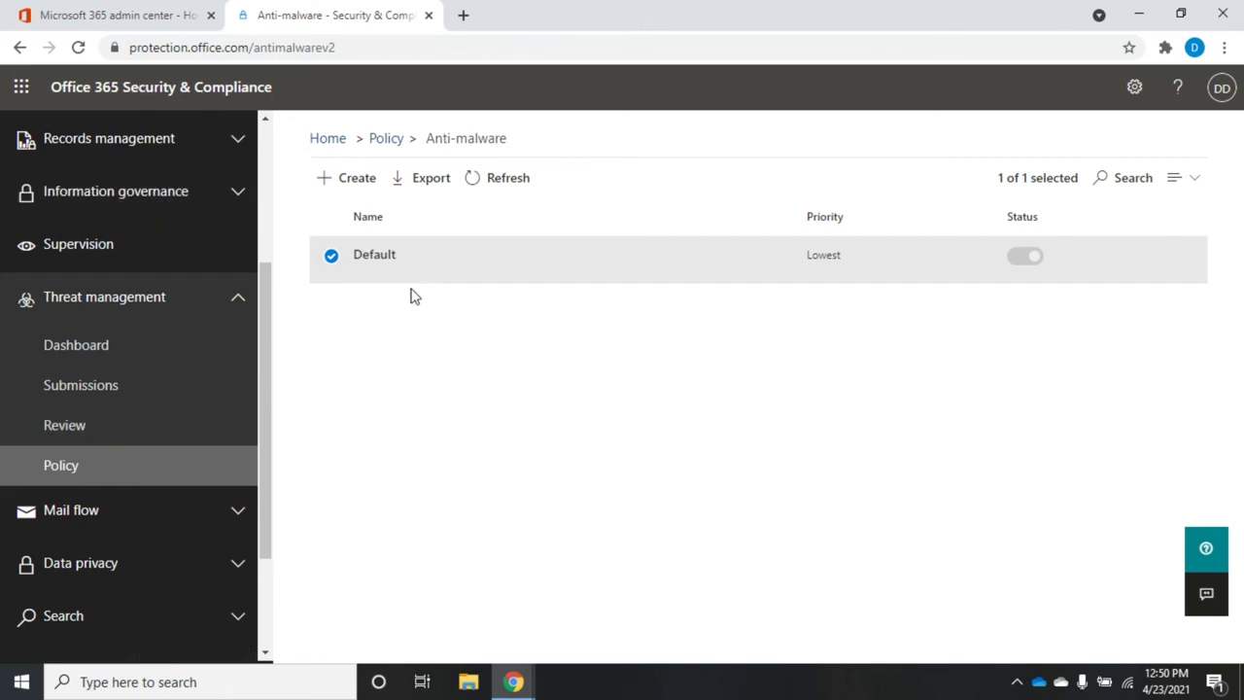
# Step: Open the security Dashboard under Threat management
pyautogui.scroll(2, 268, 335)
pyautogui.scroll(-1, 272, 313)
pyautogui.click(238, 379)
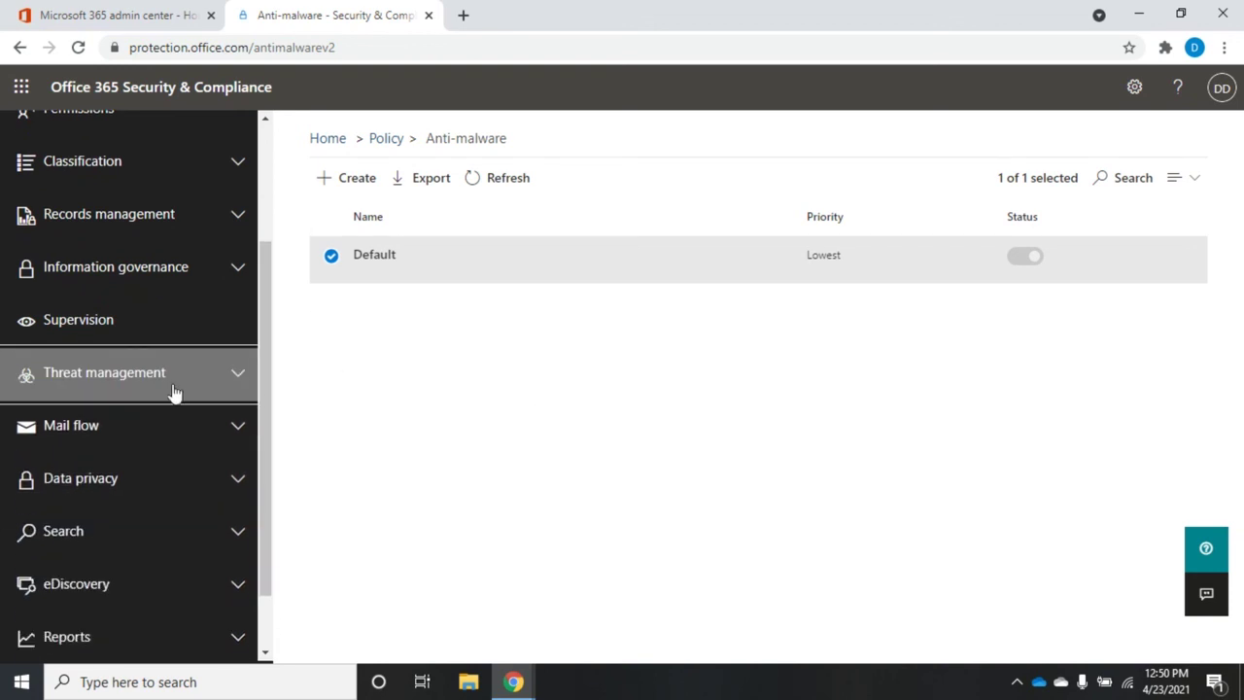
pyautogui.click(115, 381)
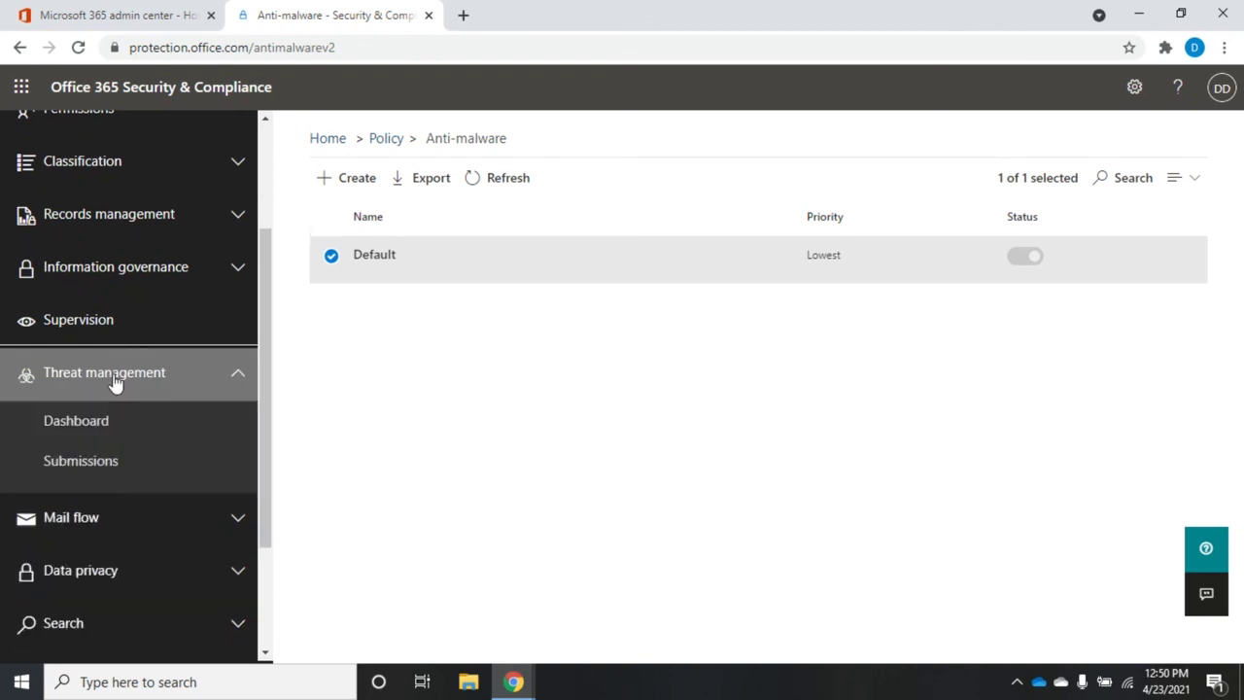
pyautogui.click(78, 428)
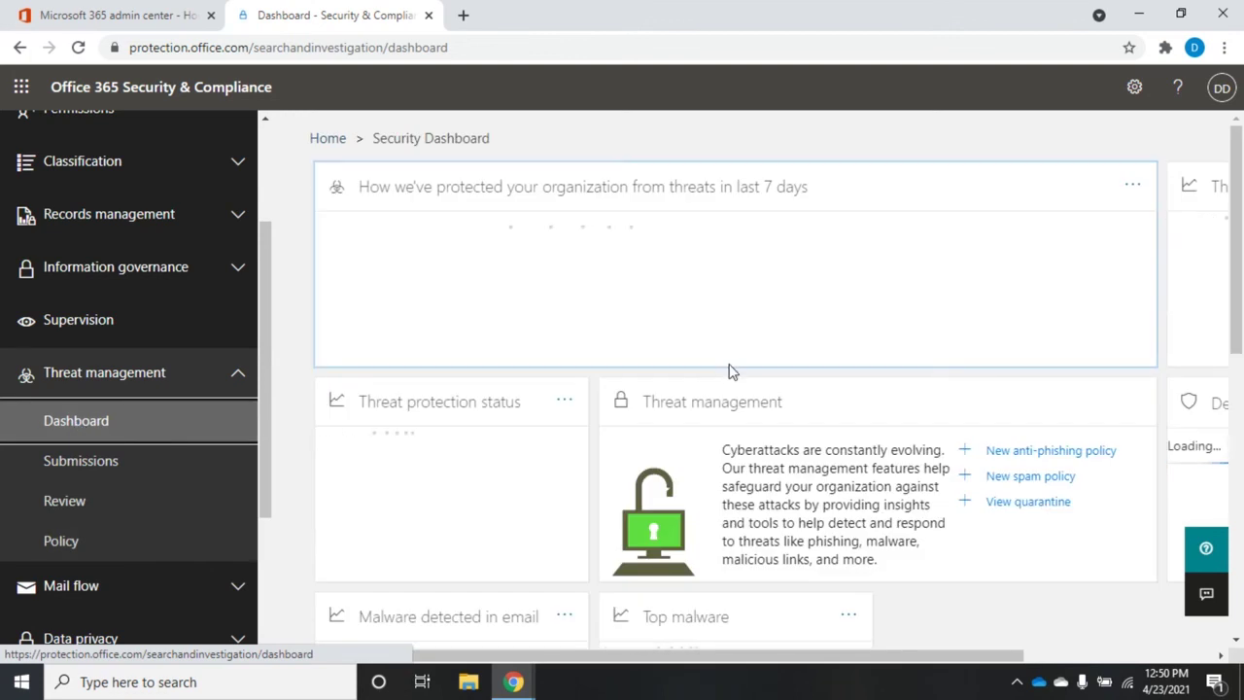